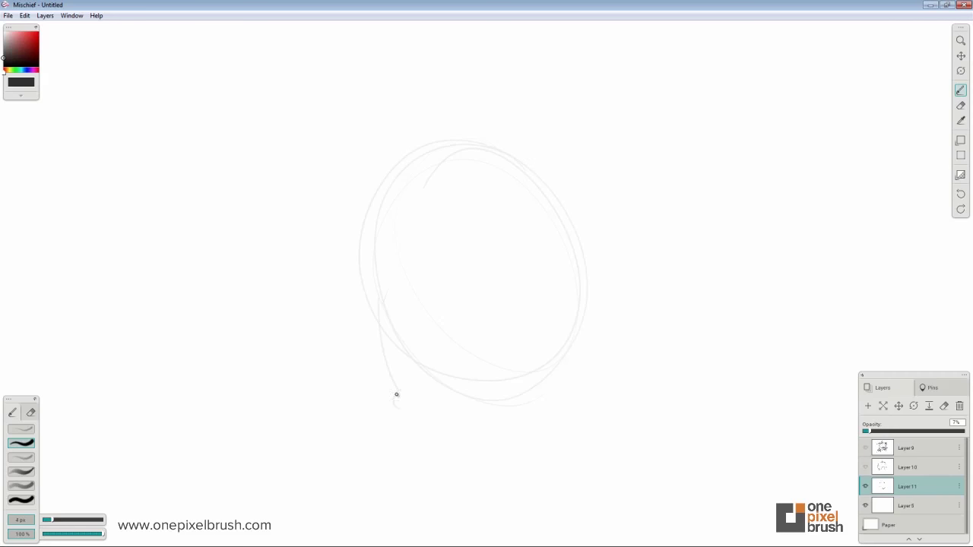
- Sketch the front leg below the oval's lower-left edge with a 5 px brush and set Layer 11's opacity to 13%
drag(381, 356, 409, 418)
drag(373, 299, 405, 457)
key(])
drag(869, 432, 877, 431)
drag(382, 354, 408, 464)
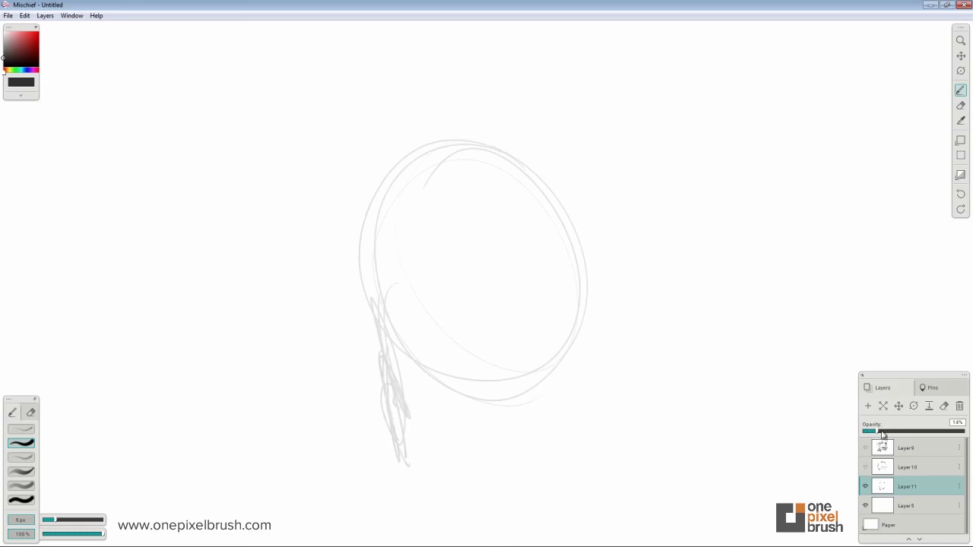
drag(881, 431, 887, 431)
drag(368, 326, 402, 474)
drag(888, 432, 877, 432)
- Sketch the body's curved underside from the front leg across to a second leg at the lower right
mouse_move(406, 471)
mouse_down()
mouse_move(416, 419)
mouse_move(576, 428)
mouse_up()
drag(559, 370, 588, 439)
drag(424, 407, 590, 442)
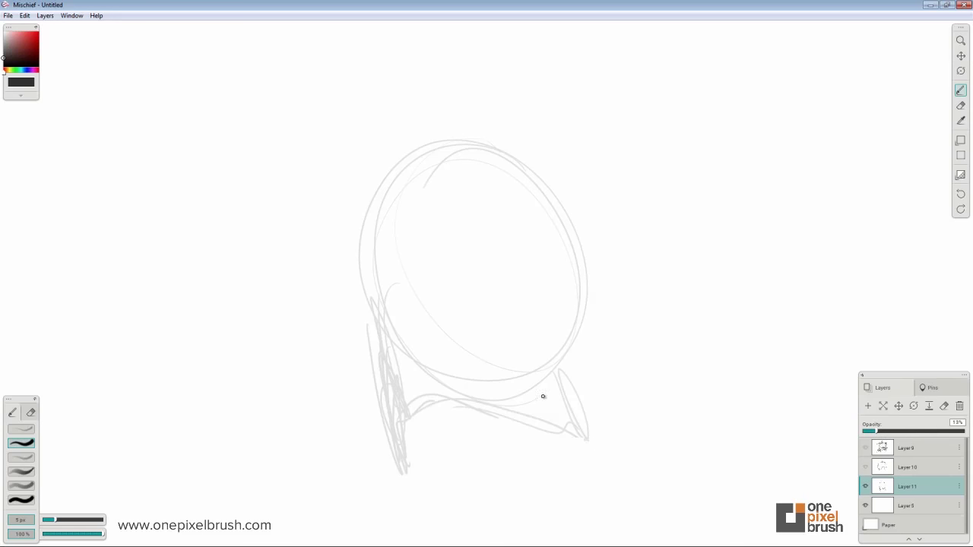
- Sketch the sloping shoulder and rounded upper-arm contour on the oval's right side
drag(570, 358, 598, 278)
mouse_move(373, 218)
mouse_down()
mouse_move(636, 267)
mouse_move(582, 344)
mouse_up()
drag(637, 262, 586, 383)
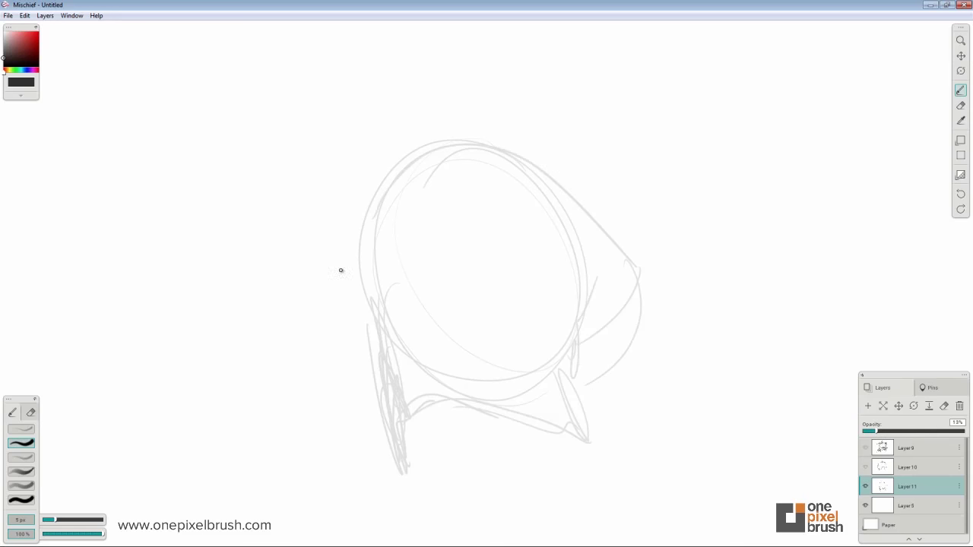
- Sketch the rounded arm contour on the oval's left side and rough in the feet under both legs
drag(361, 222, 372, 396)
drag(410, 422, 366, 441)
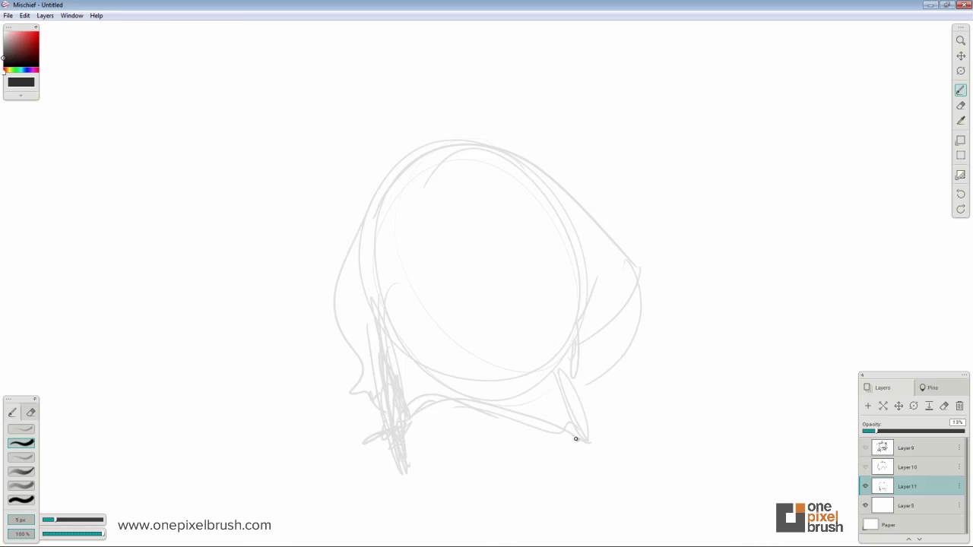
drag(575, 438, 583, 435)
- Sketch a peaked head shape rising above the oval, with repeated strokes down both of its sides
drag(426, 121, 412, 174)
drag(419, 101, 396, 165)
drag(409, 138, 384, 193)
drag(424, 111, 412, 144)
mouse_move(428, 103)
mouse_down()
mouse_move(550, 175)
mouse_move(567, 208)
mouse_up()
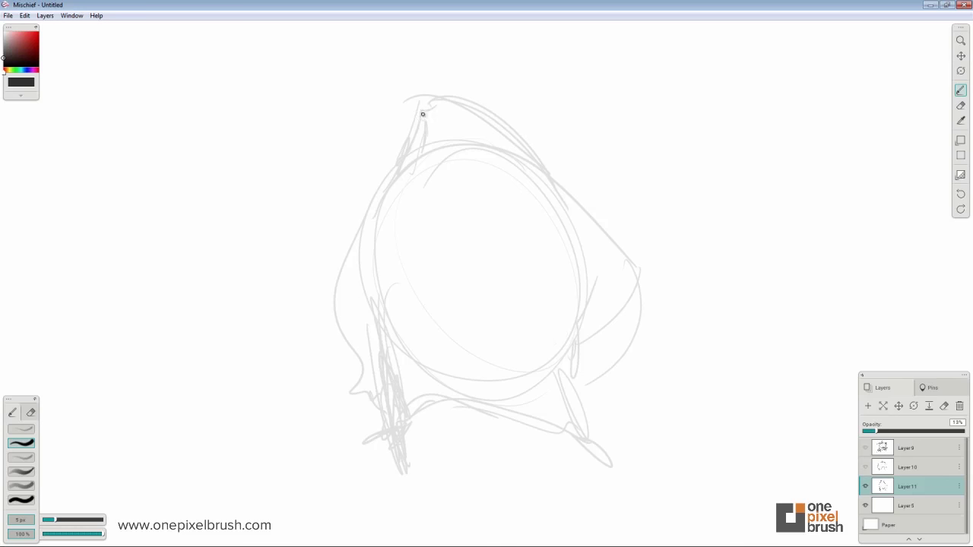
drag(423, 114, 387, 183)
mouse_move(428, 99)
mouse_down()
mouse_move(417, 139)
mouse_move(439, 84)
mouse_move(453, 87)
mouse_move(419, 58)
mouse_move(476, 101)
mouse_up()
- Undo the last head strokes and draw a taller pointed tip on the peak
key(ctrl+z)
key(ctrl+z)
key(ctrl+z)
key(ctrl+z)
drag(407, 55, 476, 101)
- Sketch an arched line across the upper body, redrawing it to end in a small curl near the oval's centre
mouse_move(549, 297)
mouse_down()
mouse_move(489, 363)
mouse_move(494, 378)
mouse_up()
mouse_move(402, 158)
mouse_down()
mouse_move(368, 313)
mouse_move(393, 241)
mouse_move(396, 282)
mouse_move(551, 291)
mouse_up()
key(ctrl+z)
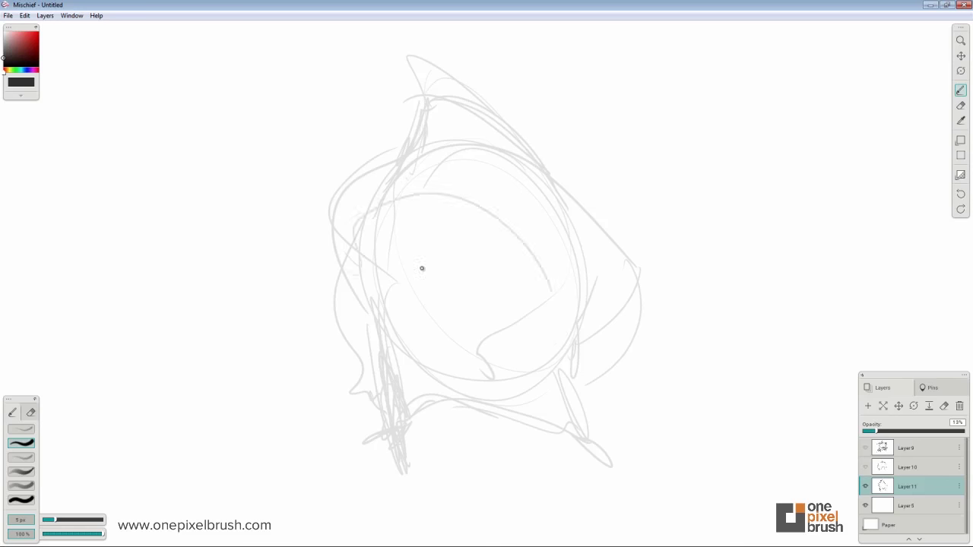
key(ctrl+z)
drag(359, 266, 508, 243)
- Sketch a curved fold inside the upper-right body and a humped back contour with a small bump outside it
drag(438, 139, 517, 257)
drag(484, 99, 576, 187)
drag(564, 185, 590, 205)
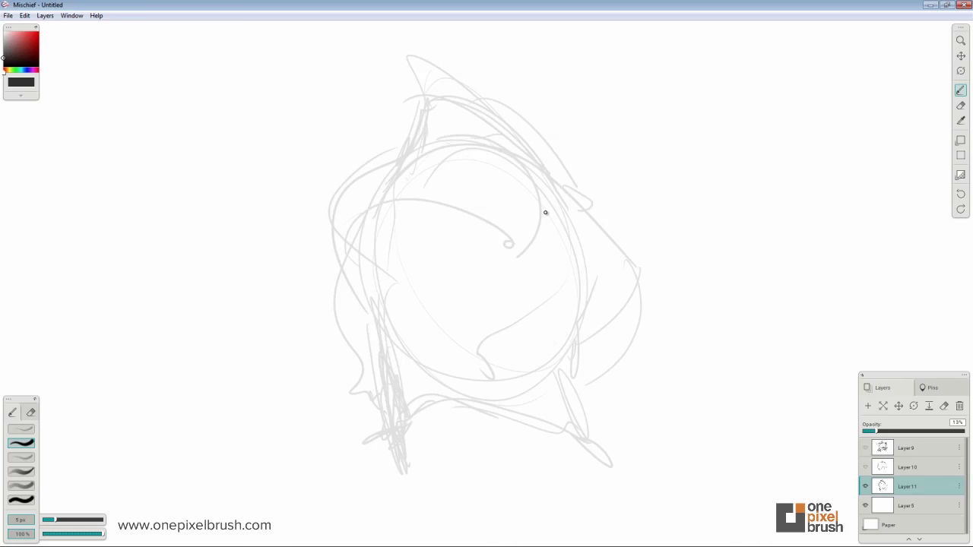
- Reduce the brush to 4 px and sketch an eye mark plus short curved hatching below the arched line
key(bracketleft)
key(ctrl+z)
mouse_move(426, 124)
mouse_down()
mouse_move(447, 120)
mouse_move(429, 126)
mouse_up()
mouse_move(424, 163)
mouse_down()
mouse_move(405, 261)
mouse_move(375, 251)
mouse_move(408, 242)
mouse_move(402, 304)
mouse_up()
mouse_move(361, 255)
mouse_down()
mouse_move(423, 351)
mouse_move(415, 329)
mouse_move(425, 262)
mouse_up()
drag(377, 243, 431, 251)
drag(383, 227, 436, 241)
drag(404, 216, 446, 235)
mouse_move(449, 203)
mouse_down()
mouse_move(462, 226)
mouse_move(428, 286)
mouse_up()
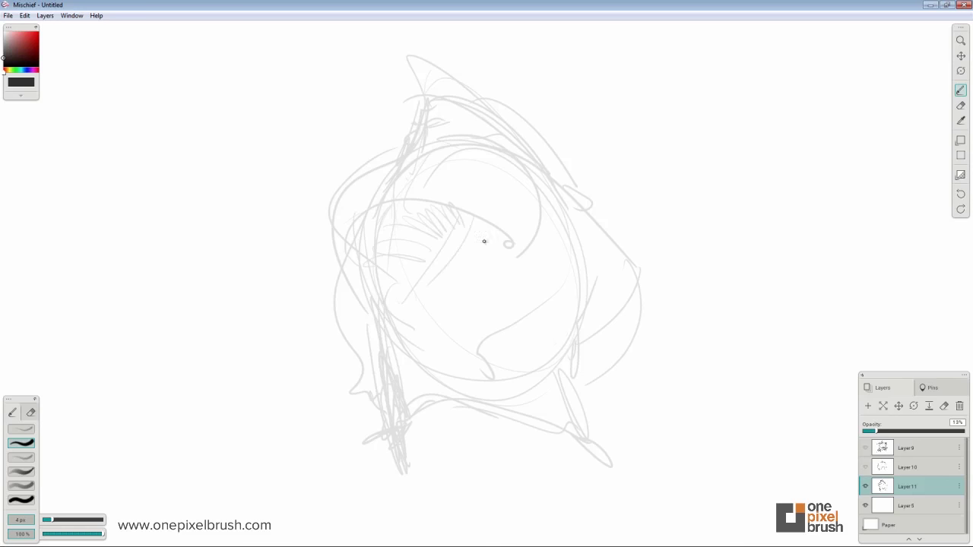
- Sketch a small circle beside the arch's curl, inner body contours and a sweeping line across the lower body
drag(479, 238, 479, 245)
drag(546, 217, 474, 270)
drag(568, 236, 541, 299)
drag(552, 310, 516, 392)
mouse_move(344, 242)
mouse_down()
mouse_move(401, 334)
mouse_move(580, 412)
mouse_up()
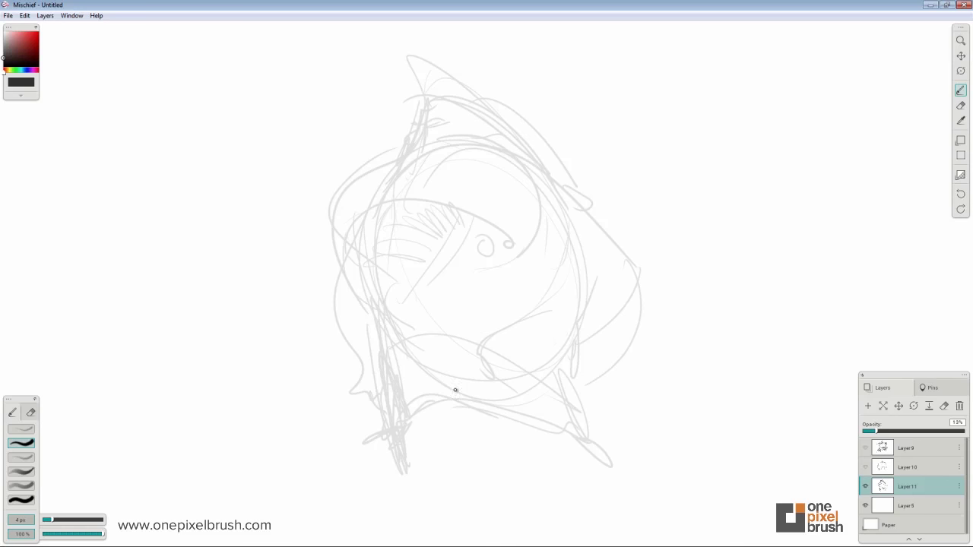
- Sketch belt-like folds across the lower belly and refine the rear leg and its foot
drag(392, 349, 524, 380)
drag(398, 294, 448, 336)
drag(481, 351, 572, 251)
drag(570, 347, 561, 377)
drag(566, 424, 615, 468)
drag(544, 396, 554, 409)
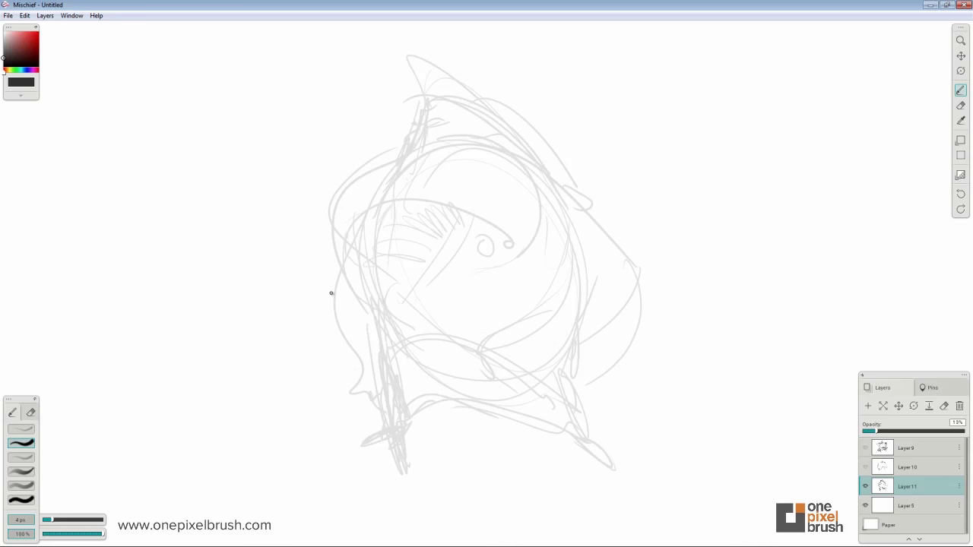
- Sketch the left forearm and hand holding a pointed blade with a vertical crossguard
drag(332, 292, 358, 358)
mouse_move(326, 297)
mouse_down()
mouse_move(308, 358)
mouse_move(309, 342)
mouse_move(331, 330)
mouse_move(322, 293)
mouse_up()
mouse_move(312, 333)
mouse_down()
mouse_move(263, 351)
mouse_move(307, 354)
mouse_up()
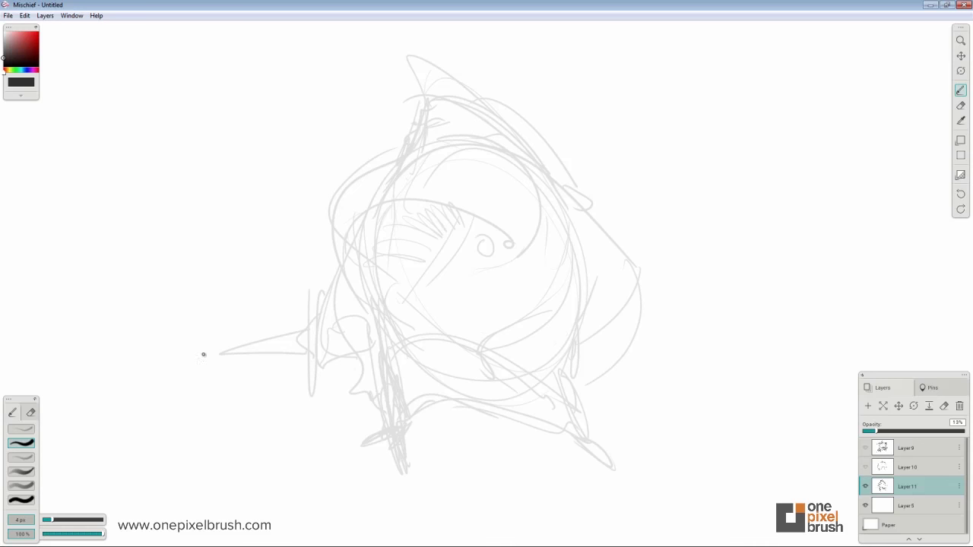
- Sketch the right forearm and hand holding a second pointed blade with a crossguard, undoing the misplaced arm strokes
drag(636, 304, 654, 354)
mouse_move(581, 324)
mouse_down()
mouse_move(650, 395)
mouse_move(652, 331)
mouse_move(656, 380)
mouse_up()
key(ctrl+z)
key(ctrl+z)
mouse_move(647, 325)
mouse_down()
mouse_move(660, 408)
mouse_move(597, 367)
mouse_up()
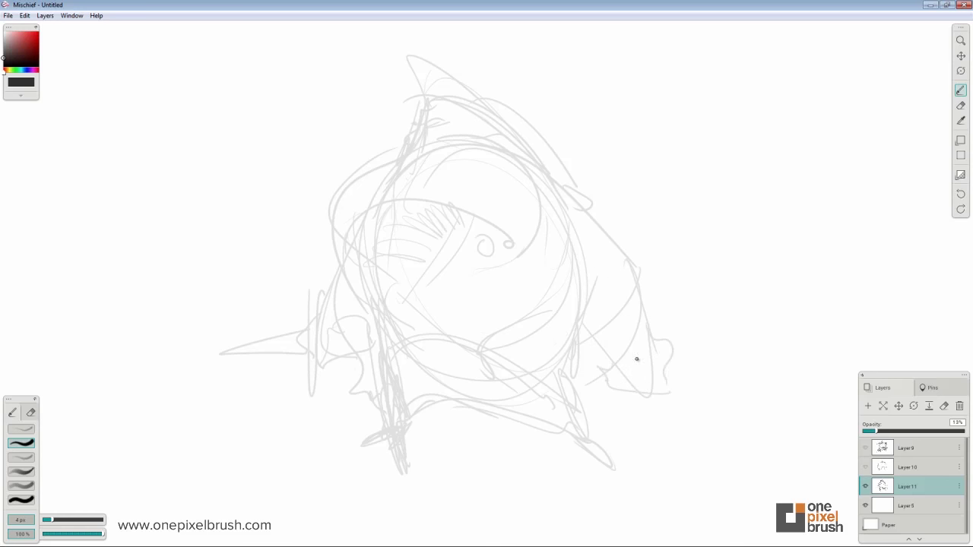
drag(722, 373, 662, 362)
drag(647, 420, 669, 309)
- Erase the eye marks and tangled lines in the face area below the peak
drag(447, 123, 471, 122)
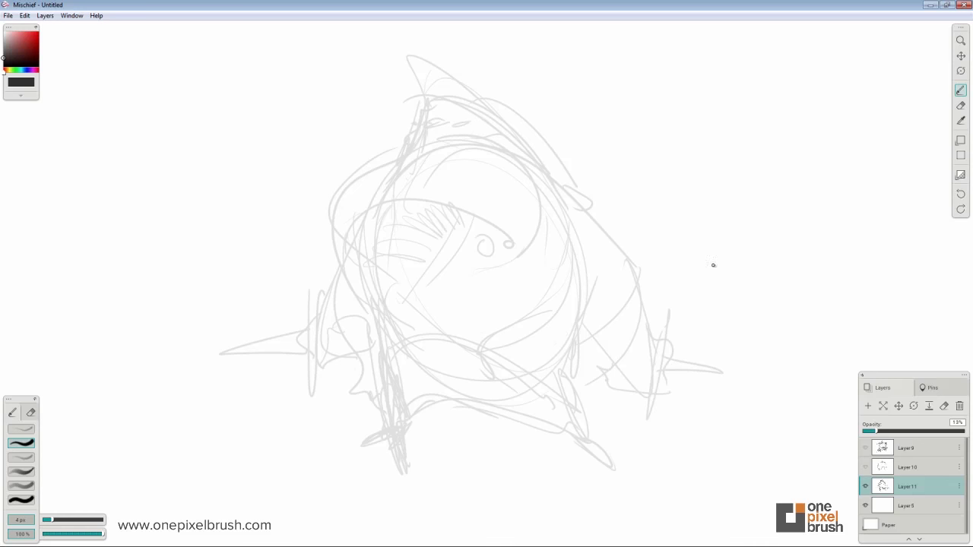
key(e)
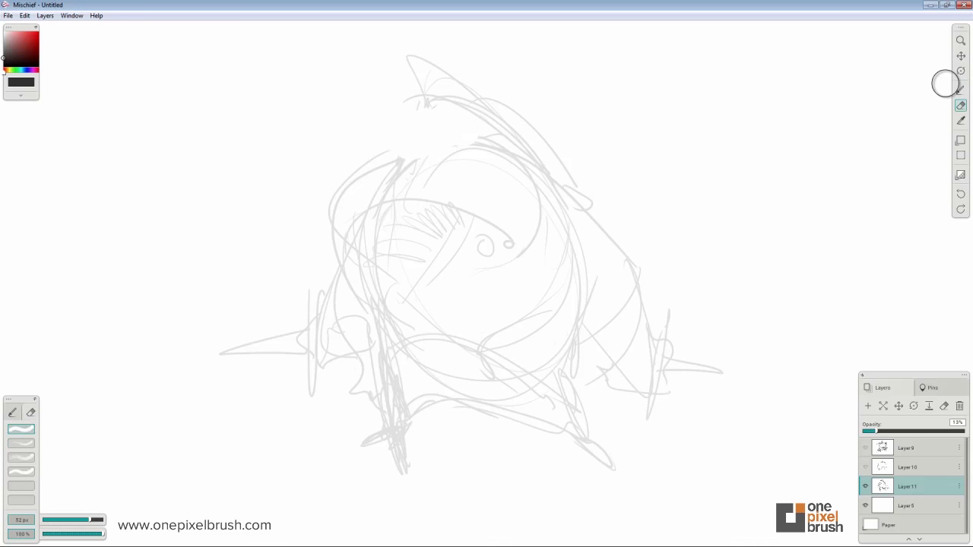
click(961, 90)
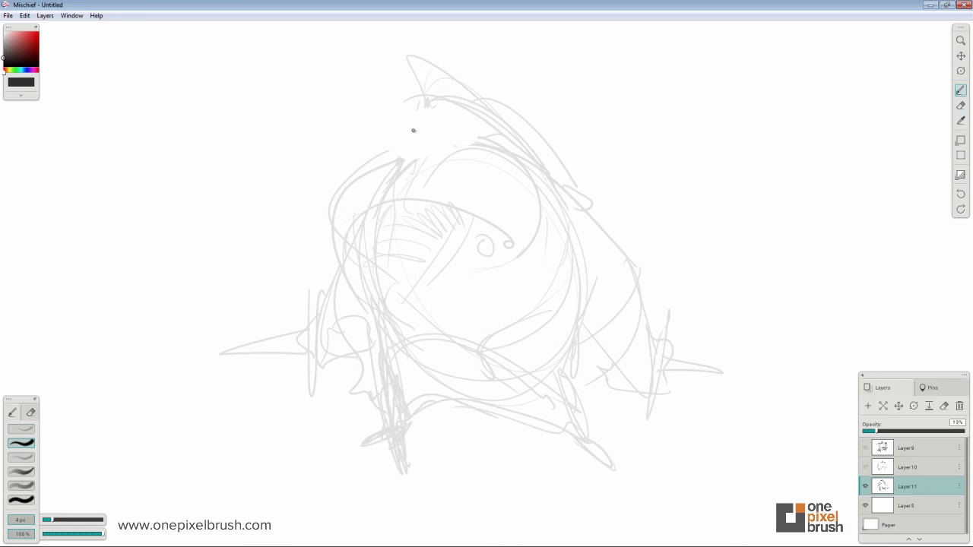
- Redraw the head with a lower, rounded top contour running down into the shoulders
drag(425, 106, 375, 194)
drag(431, 112, 510, 137)
key(ctrl+z)
mouse_move(399, 146)
mouse_down()
mouse_move(579, 192)
mouse_move(612, 286)
mouse_up()
key(ctrl+z)
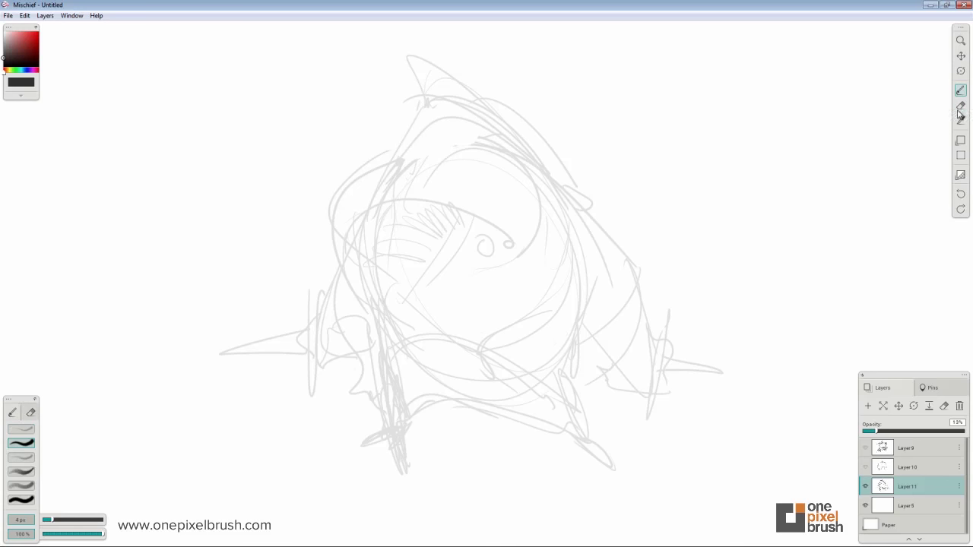
- Erase the pointed tip above the rounded head and the loop outside the left shoulder
click(961, 106)
drag(560, 161, 487, 89)
drag(379, 161, 332, 242)
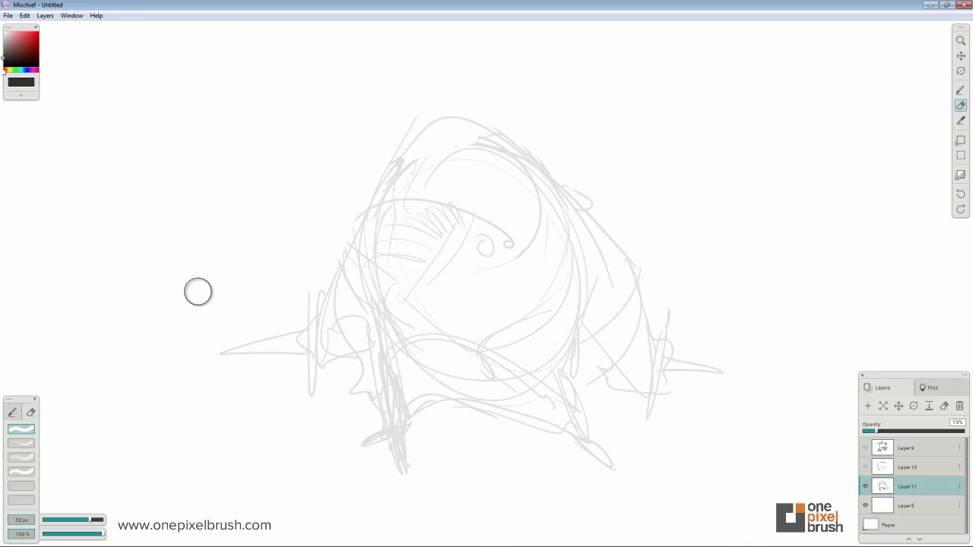
click(961, 90)
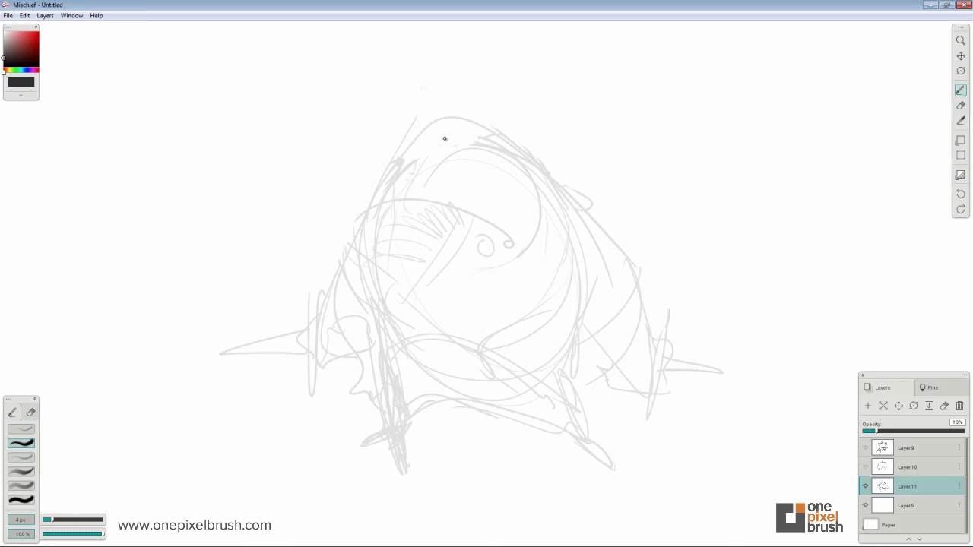
- Sketch a vertical centre line down the face and chest, with brow and eye marks near the head's top
key(ctrl+z)
mouse_move(450, 119)
mouse_down()
mouse_move(440, 202)
mouse_move(464, 286)
mouse_up()
drag(482, 161, 522, 183)
key(ctrl+z)
drag(475, 132, 541, 175)
drag(438, 134, 432, 168)
drag(457, 136, 444, 140)
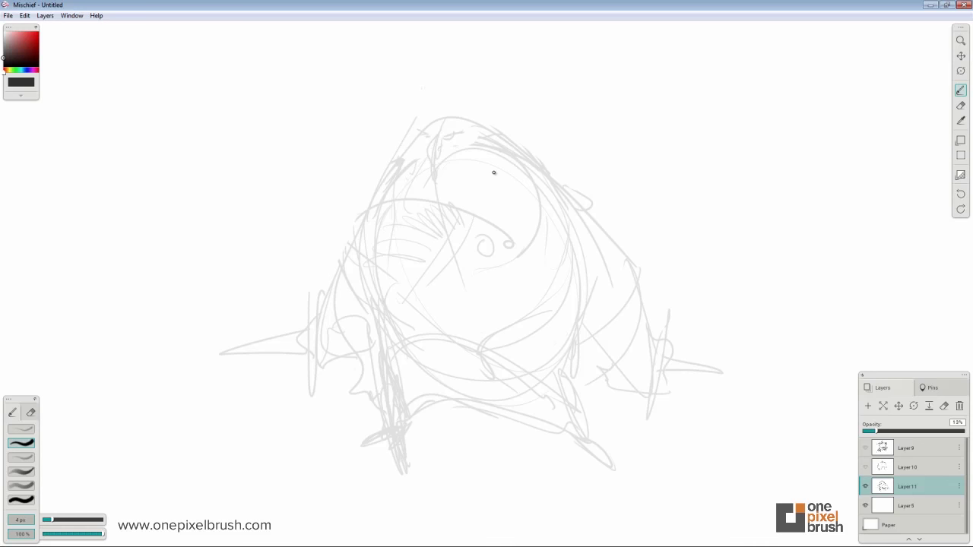
- Sketch a curved fold below the face and long strap-like lines down the right side of the torso
mouse_move(409, 158)
mouse_down()
mouse_move(494, 173)
mouse_move(483, 158)
mouse_move(546, 245)
mouse_up()
key(ctrl+z)
key(ctrl+z)
drag(428, 180, 501, 184)
mouse_move(517, 169)
mouse_down()
mouse_move(535, 345)
mouse_move(549, 380)
mouse_up()
mouse_move(528, 241)
mouse_down()
mouse_move(557, 271)
mouse_move(624, 390)
mouse_up()
drag(567, 187, 663, 309)
key(ctrl+z)
- Reinforce the left arm's outer contour and add hatching behind the hand
drag(340, 263, 321, 328)
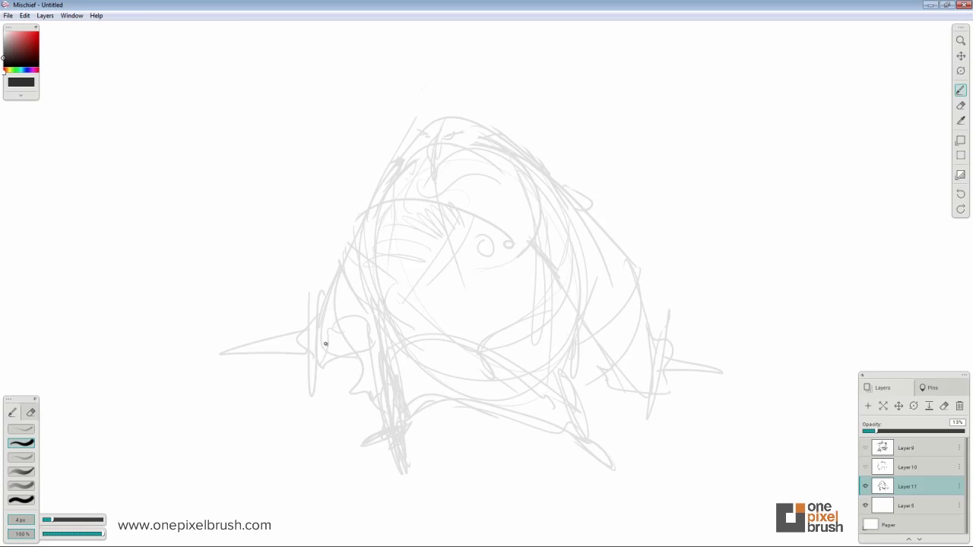
drag(337, 370, 363, 334)
- Erase the old eye marks and undo the large round eyes drawn in their place
click(960, 108)
mouse_move(431, 145)
mouse_down()
mouse_move(394, 162)
mouse_move(462, 134)
mouse_move(435, 156)
mouse_move(454, 134)
mouse_move(443, 127)
mouse_up()
click(956, 90)
key(alt)
key(ctrl+z)
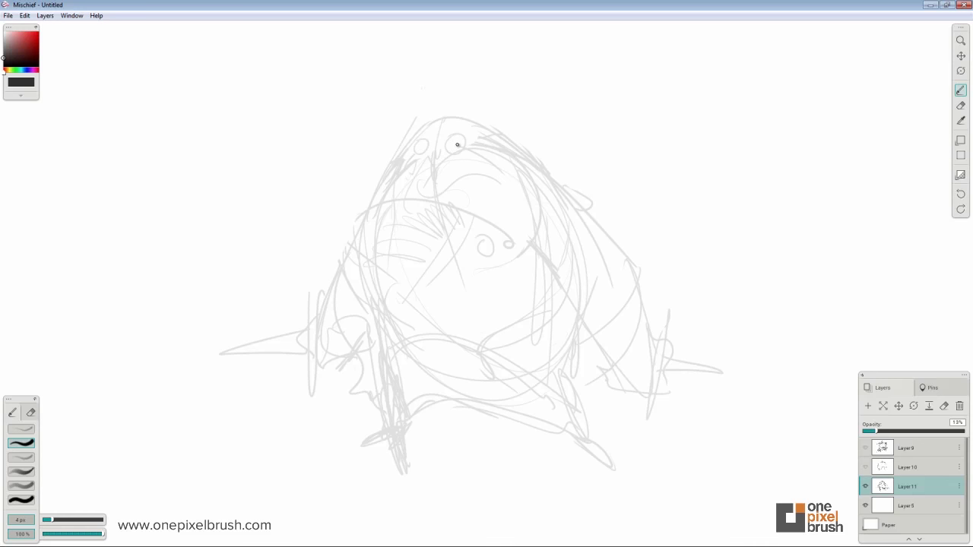
key(ctrl+z)
key(ctrl+z)
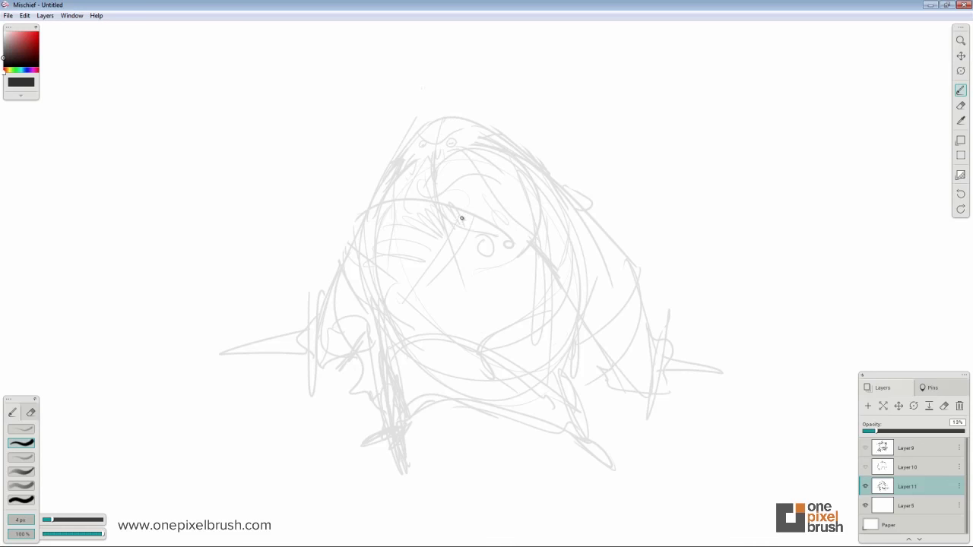
- Sketch jagged strokes along the arched line and close the band beneath it at its right end
drag(427, 206, 408, 216)
drag(510, 251, 407, 243)
key(ctrl+z)
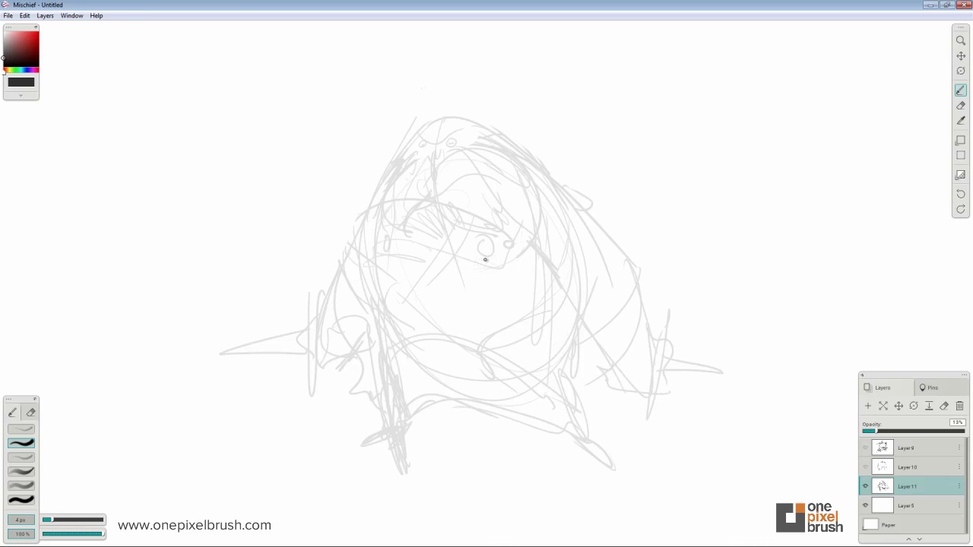
drag(522, 221, 500, 266)
drag(428, 120, 440, 51)
drag(431, 120, 460, 50)
key(ctrl+z)
key(ctrl+z)
drag(425, 120, 442, 53)
key(ctrl+z)
drag(472, 124, 441, 54)
key(ctrl+z)
mouse_move(390, 80)
mouse_down()
mouse_move(414, 120)
mouse_move(336, 136)
mouse_move(354, 148)
mouse_move(482, 124)
mouse_move(543, 136)
mouse_move(500, 132)
mouse_up()
key(ctrl+z)
key(ctrl+z)
- Sketch a long horizontal bone with knobbed ends across the top of the head
mouse_move(420, 140)
mouse_down()
mouse_move(479, 135)
mouse_move(424, 139)
mouse_up()
drag(430, 138, 485, 133)
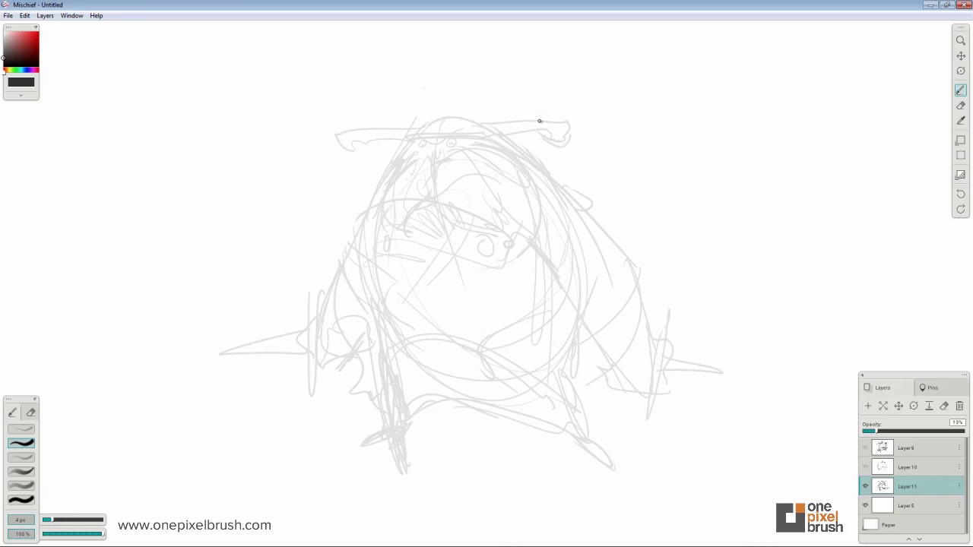
drag(561, 115, 578, 146)
drag(332, 128, 347, 146)
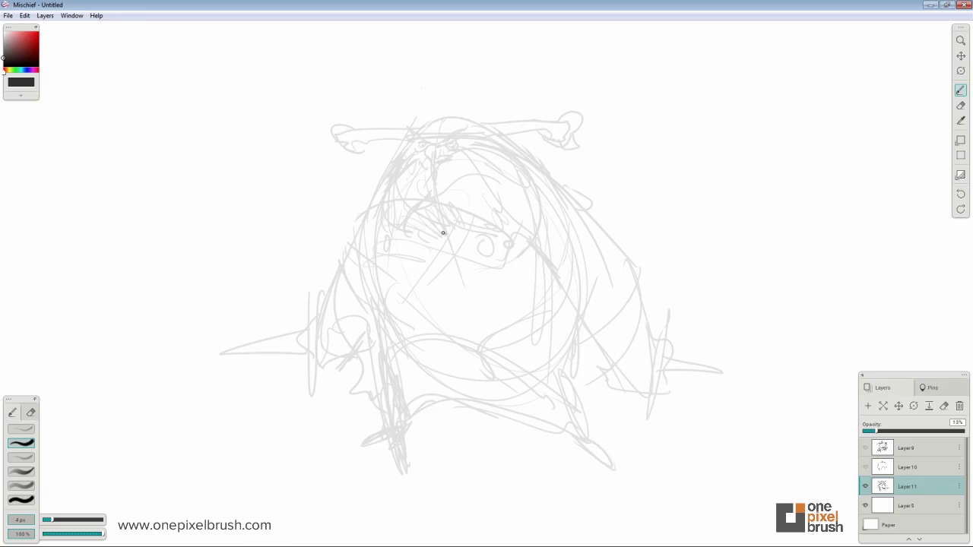
- Sketch a pendant hanging at the chest's centre, vertical drapery lines and extra detail strokes on the face
mouse_move(426, 261)
mouse_down()
mouse_move(429, 253)
mouse_move(434, 315)
mouse_up()
drag(493, 169, 446, 335)
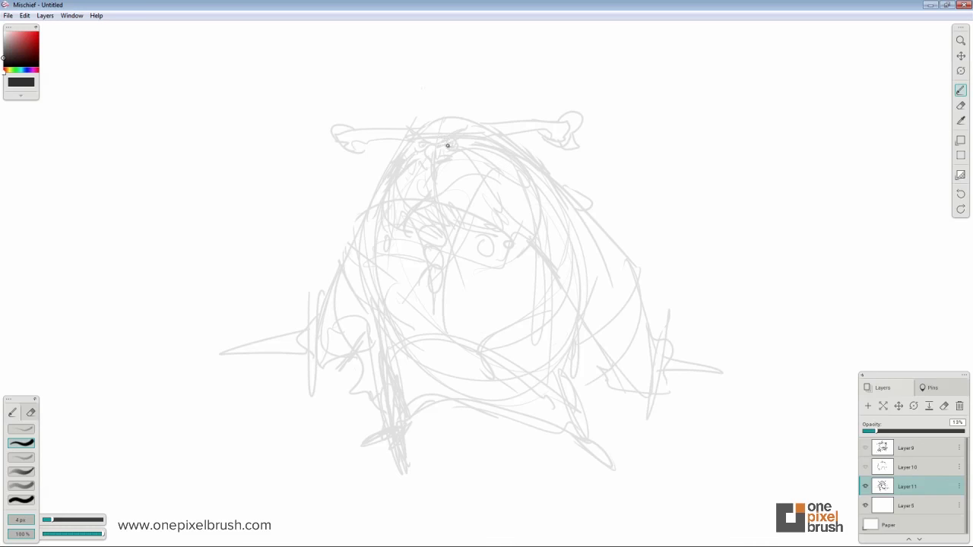
drag(380, 429, 377, 414)
drag(491, 242, 486, 252)
drag(447, 330, 483, 308)
mouse_move(448, 121)
mouse_down()
mouse_move(400, 195)
mouse_move(419, 213)
mouse_move(496, 174)
mouse_move(454, 174)
mouse_up()
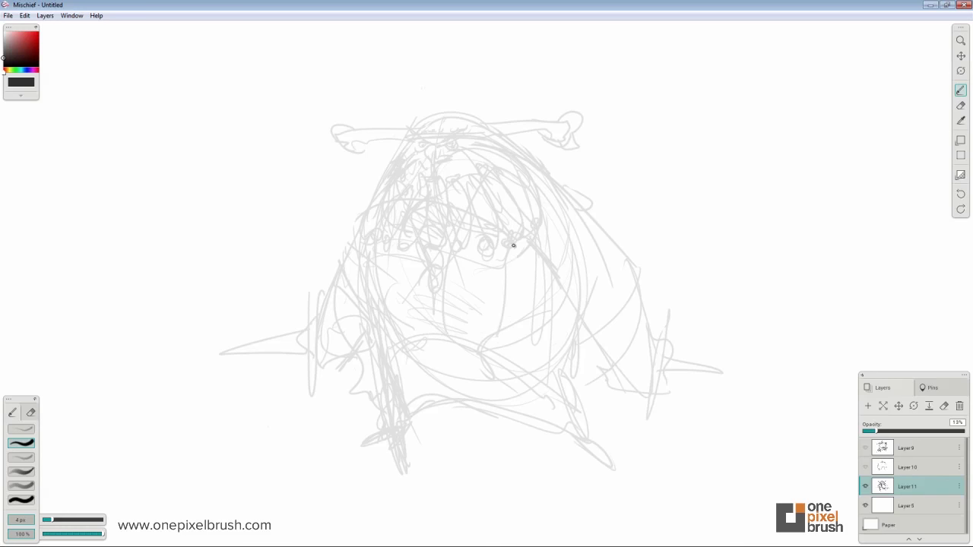
- Draw long vertical strands hanging from both ends of the chest band down to the belt
mouse_move(513, 245)
mouse_down()
mouse_move(517, 335)
mouse_move(491, 334)
mouse_up()
drag(376, 236, 379, 319)
drag(389, 242, 402, 332)
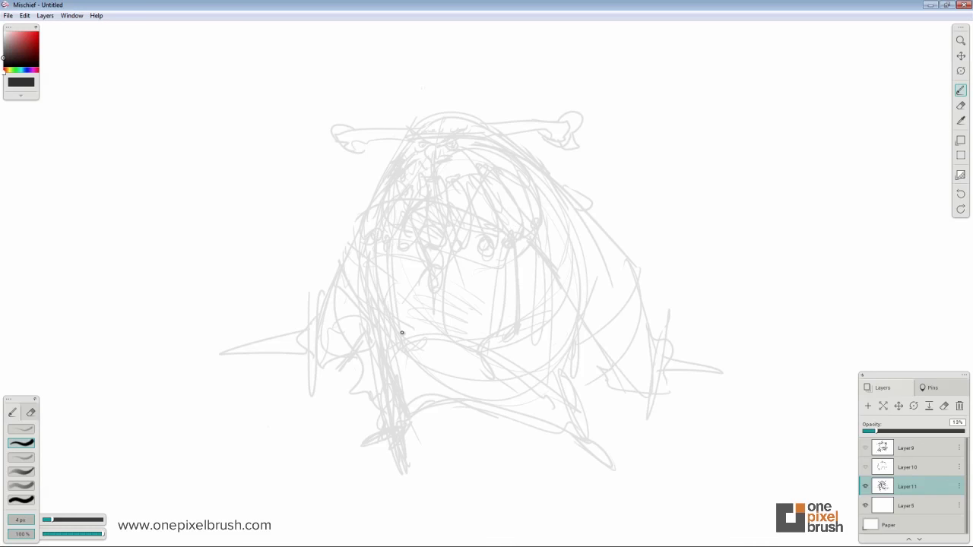
- Add hatching and overlapping folds to the belt area and to both forearms
drag(456, 358, 504, 365)
drag(389, 368, 535, 370)
mouse_move(382, 342)
mouse_down()
mouse_move(428, 365)
mouse_move(506, 352)
mouse_move(508, 374)
mouse_move(400, 352)
mouse_move(439, 370)
mouse_up()
mouse_move(642, 303)
mouse_down()
mouse_move(588, 337)
mouse_move(617, 359)
mouse_up()
drag(652, 339, 621, 380)
drag(345, 264, 361, 333)
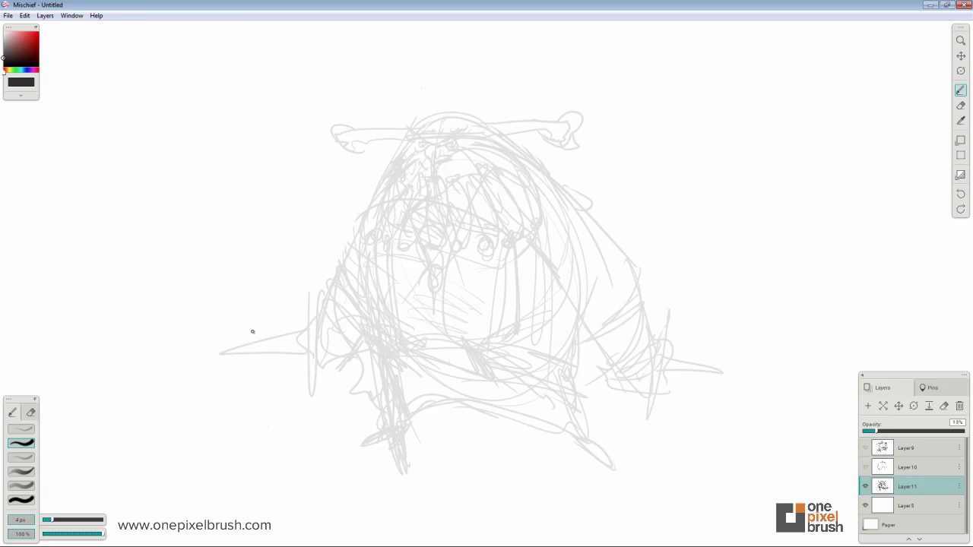
- Lengthen both blades outward and rework the knobbed left end of the head bone
drag(298, 332, 258, 343)
drag(168, 364, 340, 359)
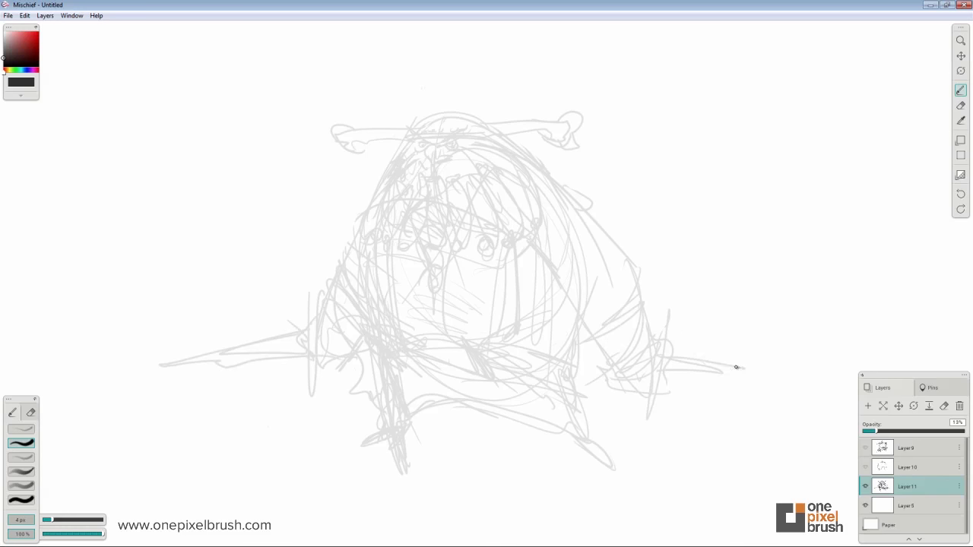
drag(736, 367, 751, 367)
drag(341, 122, 352, 150)
- Sketch nose and cheek details beneath the eyes
key(space)
drag(426, 303, 424, 305)
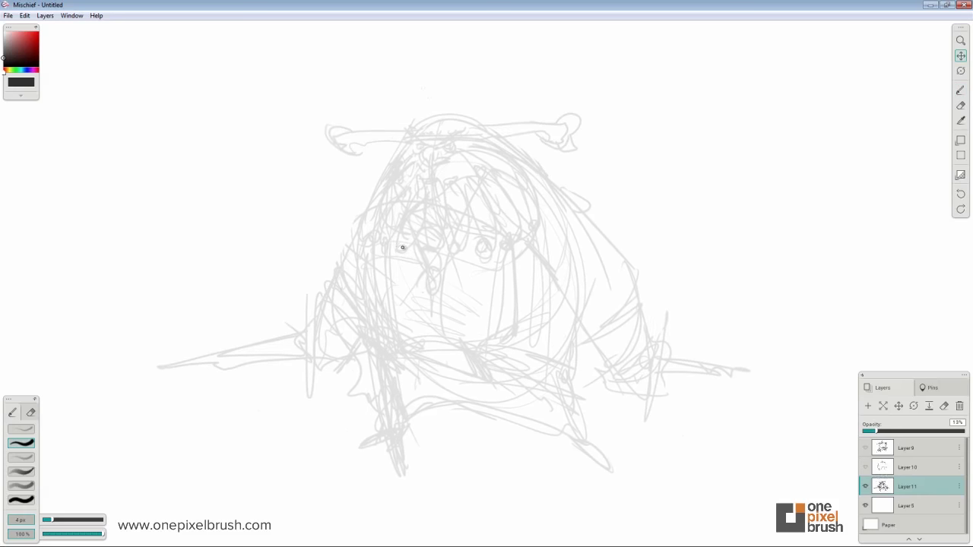
click(961, 41)
mouse_move(529, 244)
mouse_down()
mouse_move(403, 263)
mouse_move(654, 330)
mouse_move(485, 284)
mouse_move(545, 295)
mouse_move(227, 352)
mouse_up()
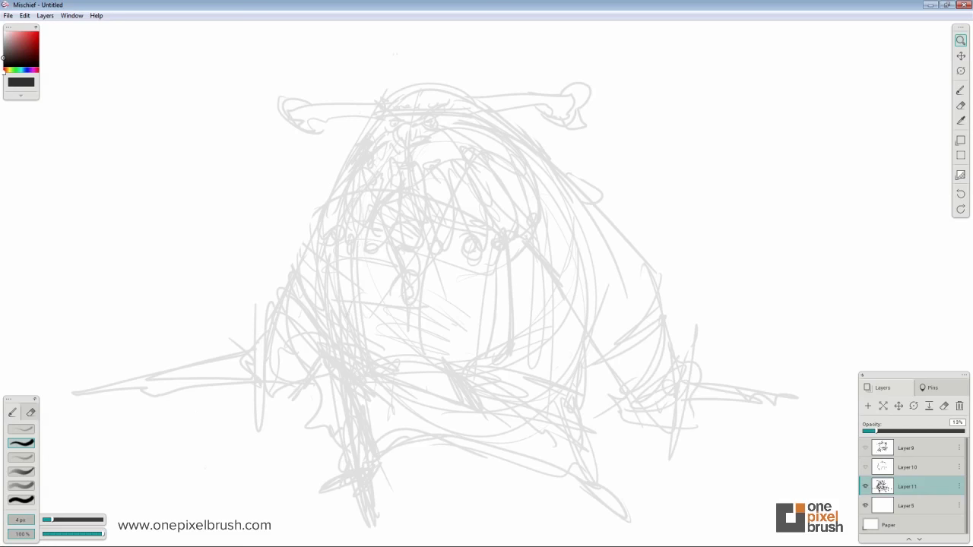
key(b)
drag(362, 156, 430, 156)
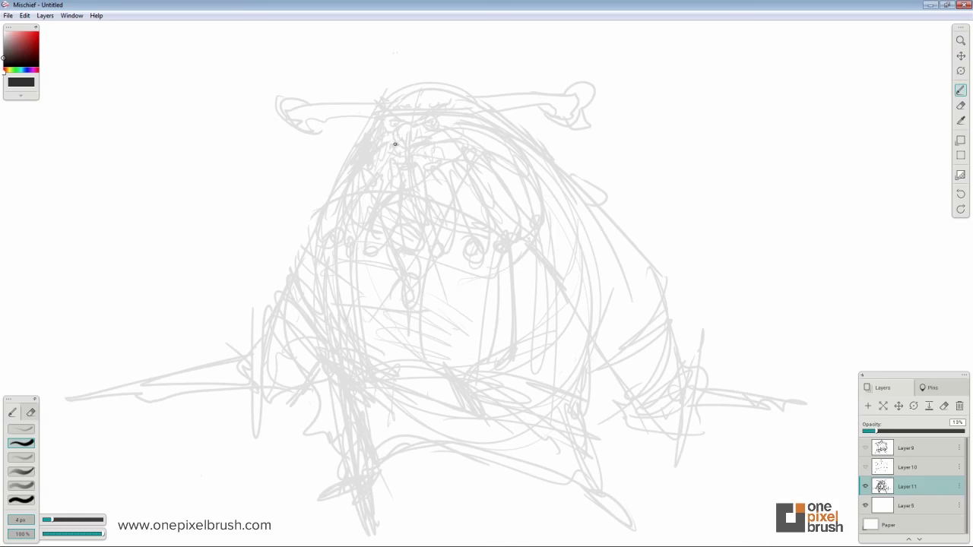
- Increase the brush to 7 px and redraw the stroke across the face below the right eye
key(])
key(])
drag(461, 144, 416, 148)
key(ctrl+z)
drag(440, 145, 415, 150)
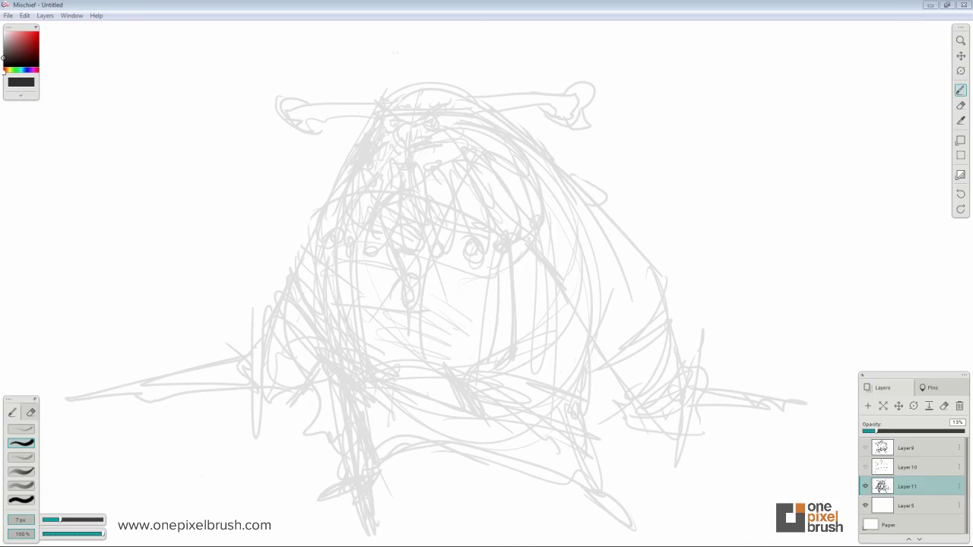
click(24, 430)
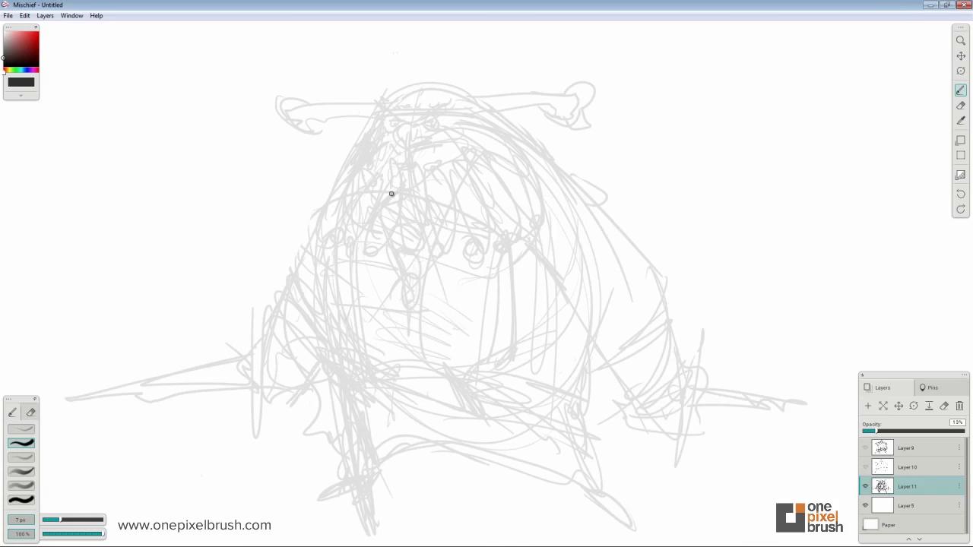
- Add a new layer above Layer 11 and fade Layer 11 to about 7% opacity as a tracing guide
click(868, 406)
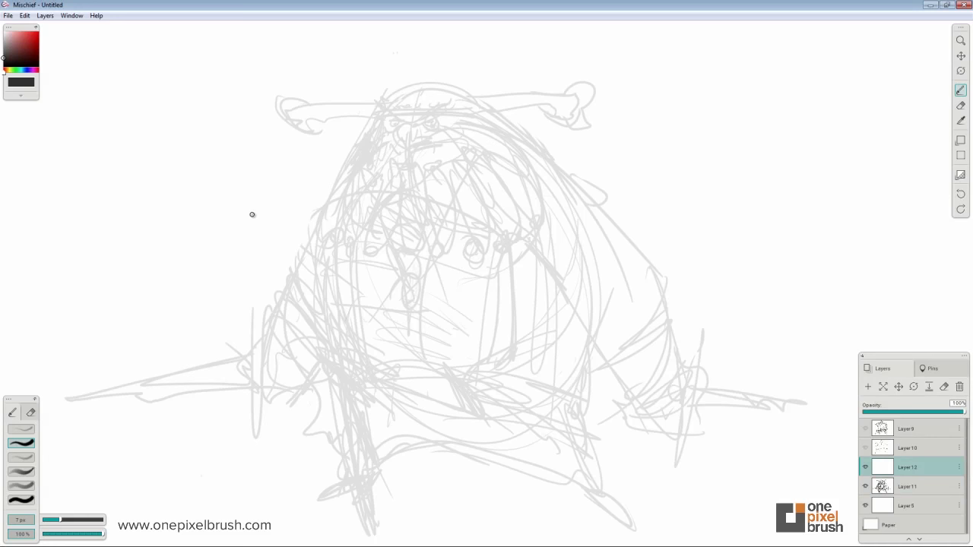
drag(409, 149, 416, 295)
key(ctrl+z)
key(bracketleft)
key(bracketleft)
key(bracketleft)
drag(909, 412, 867, 412)
key(bracketright)
click(882, 489)
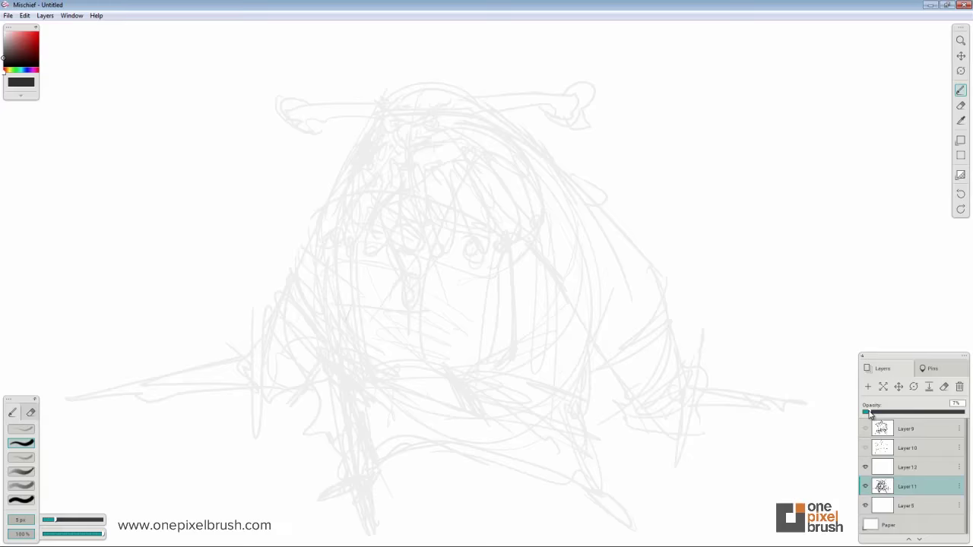
- Set the new layer's opacity to 35% and reduce the brush to 4 px for the refined line work
click(902, 461)
drag(399, 144, 418, 297)
key(ctrl+z)
key(bracketleft)
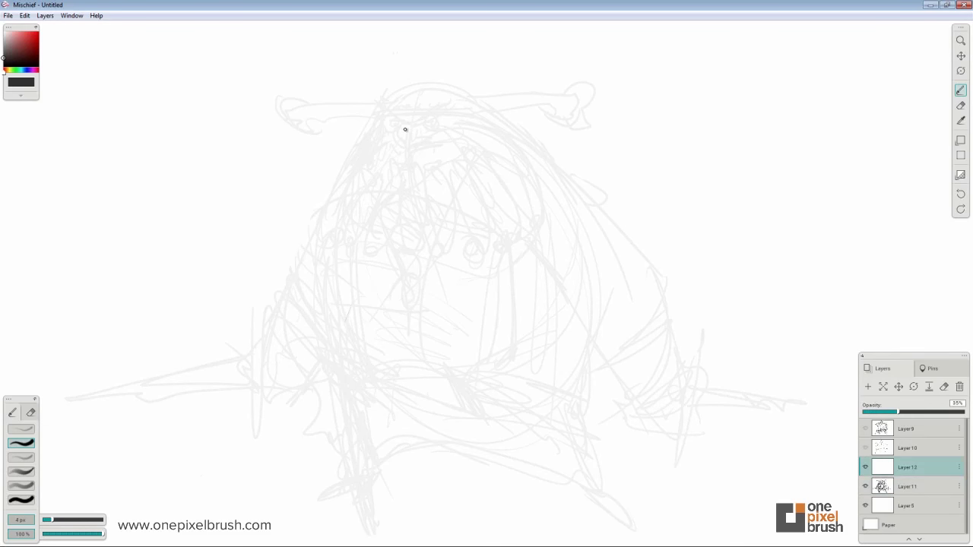
- Draw the creature's frowning eyebrows, eyes and round nose over the faded sketch
key(bracketleft)
drag(417, 120, 455, 105)
mouse_move(384, 110)
mouse_down()
mouse_move(409, 96)
mouse_move(384, 107)
mouse_move(406, 120)
mouse_move(453, 96)
mouse_move(414, 118)
mouse_move(439, 117)
mouse_up()
key(ctrl+z)
key(bracketright)
key(bracketright)
key(bracketright)
key(ctrl+z)
key(bracketleft)
key(ctrl+z)
drag(400, 120, 388, 124)
- Draw the band line across the forehead between the eyebrows
drag(481, 116, 373, 117)
key(ctrl+z)
key([)
key(ctrl+z)
key(ctrl+z)
- Draw the near end and lower edge of the bone on the right side of the head
drag(462, 99, 485, 112)
mouse_move(482, 112)
mouse_down()
mouse_move(553, 100)
mouse_move(555, 115)
mouse_move(581, 115)
mouse_move(443, 102)
mouse_up()
key(ctrl+z)
key(])
key(ctrl+z)
key(ctrl+z)
key(])
key([)
key([)
key([)
key(ctrl+z)
key(ctrl+z)
key(])
key(])
key(])
key(ctrl+z)
key(ctrl+z)
key([)
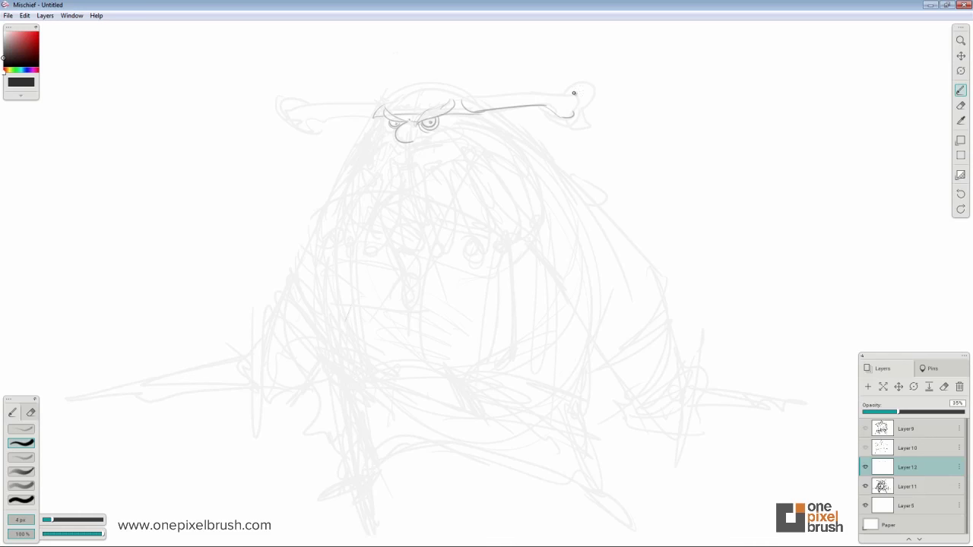
- Complete the bone's right half with its knobbed end and upper edge, using a 3 px brush
mouse_move(573, 94)
mouse_down()
mouse_move(453, 98)
mouse_move(574, 114)
mouse_move(577, 101)
mouse_move(589, 104)
mouse_move(579, 122)
mouse_move(582, 105)
mouse_up()
key(ctrl+z)
key(ctrl+z)
key([)
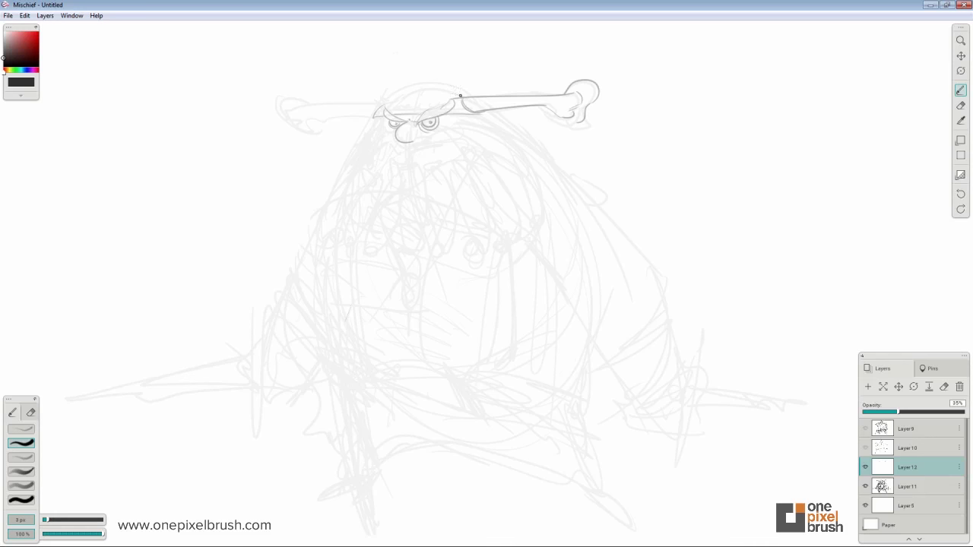
- Draw the rounded top of the head as a smooth arc between the two halves of the bone
drag(383, 108, 468, 96)
key(ctrl+z)
key(ctrl+z)
key(ctrl+z)
mouse_move(376, 101)
mouse_down()
mouse_move(468, 94)
mouse_move(381, 108)
mouse_up()
key(ctrl+z)
mouse_move(470, 97)
mouse_down()
mouse_move(388, 95)
mouse_move(363, 117)
mouse_move(473, 99)
mouse_up()
key(ctrl+z)
key(ctrl+z)
key(ctrl+z)
mouse_move(381, 105)
mouse_down()
mouse_move(480, 99)
mouse_move(473, 96)
mouse_up()
key(ctrl+z)
key(ctrl+z)
key(ctrl+z)
key(ctrl+z)
mouse_move(379, 104)
mouse_down()
mouse_move(448, 89)
mouse_move(475, 98)
mouse_up()
key(ctrl+z)
- Draw the left half of the bone with its knobbed end
mouse_move(375, 105)
mouse_down()
mouse_move(318, 110)
mouse_move(307, 101)
mouse_move(281, 115)
mouse_move(296, 104)
mouse_move(278, 103)
mouse_move(306, 101)
mouse_move(286, 100)
mouse_move(298, 123)
mouse_move(374, 116)
mouse_move(337, 127)
mouse_move(370, 117)
mouse_move(293, 114)
mouse_move(307, 117)
mouse_move(297, 120)
mouse_move(422, 57)
mouse_move(559, 108)
mouse_move(565, 78)
mouse_move(426, 92)
mouse_move(371, 116)
mouse_up()
key(ctrl+z)
key(ctrl+z)
key(ctrl+z)
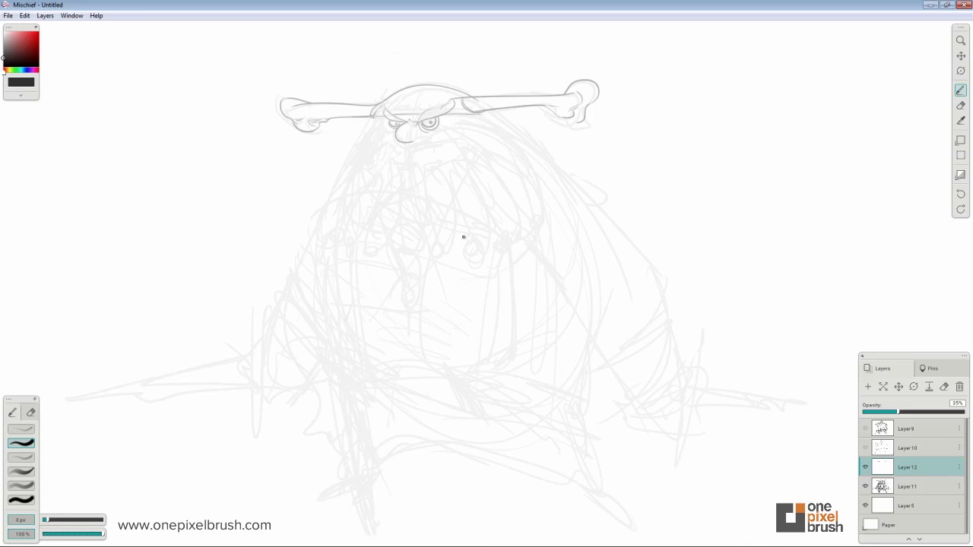
- Erase the overlapping lines where the right eyebrow meets the bone, using a smaller eraser
key(e)
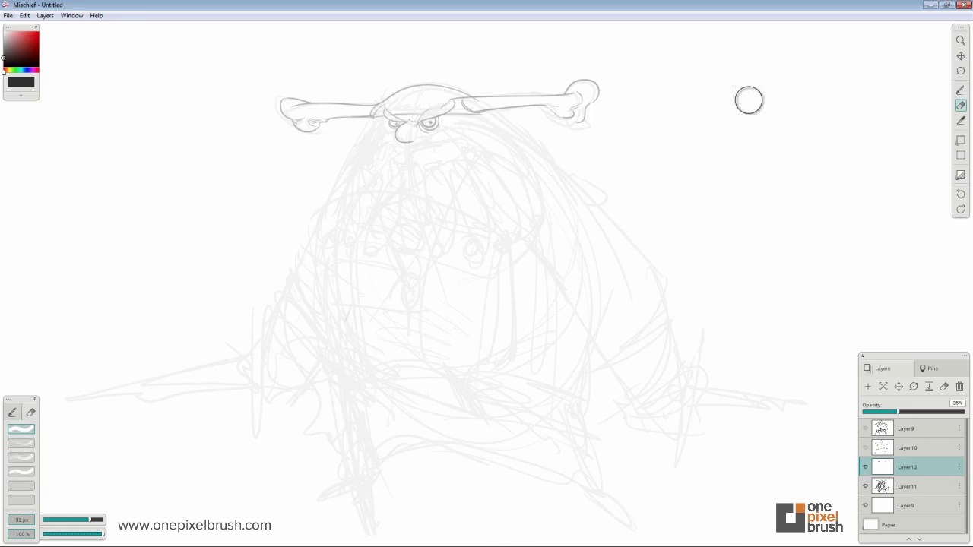
key(bracketleft)
key(bracketleft)
key(bracketleft)
key(bracketleft)
drag(459, 98, 454, 97)
click(961, 89)
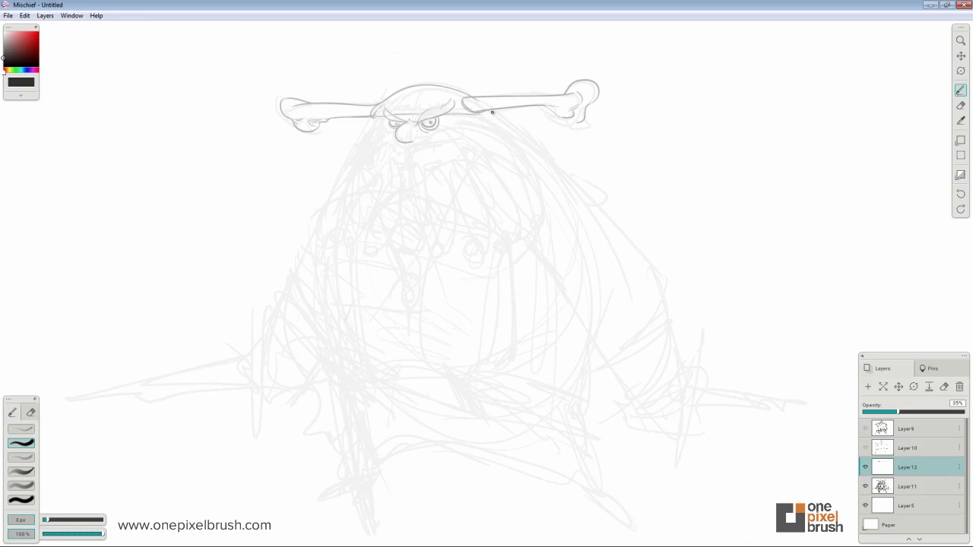
- Strengthen the band line under the bone, add wrinkles on the skull and draw the snarling mouth beneath the nose
mouse_move(482, 110)
mouse_down()
mouse_move(494, 114)
mouse_move(458, 114)
mouse_up()
drag(394, 141, 416, 144)
mouse_move(413, 107)
mouse_down()
mouse_move(429, 80)
mouse_move(419, 99)
mouse_move(422, 89)
mouse_move(396, 95)
mouse_up()
key(ctrl+z)
mouse_move(416, 141)
mouse_down()
mouse_move(455, 136)
mouse_move(390, 148)
mouse_move(410, 153)
mouse_move(431, 142)
mouse_up()
key(ctrl+z)
drag(392, 143, 407, 151)
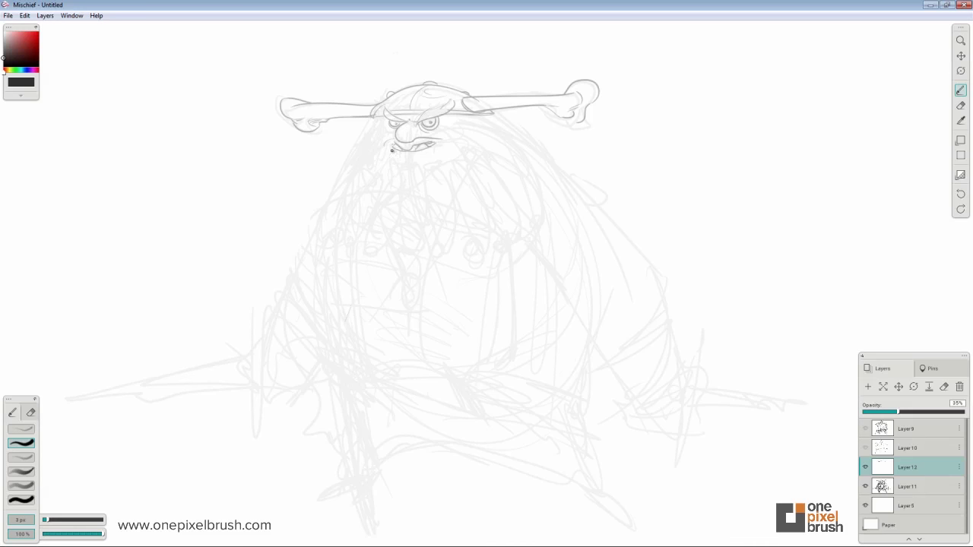
- Draw two long curved beard strands hanging from the mouth down over the chest
mouse_move(389, 152)
mouse_down()
mouse_move(390, 162)
mouse_move(442, 161)
mouse_move(492, 240)
mouse_up()
key(ctrl+z)
drag(431, 152, 472, 242)
drag(417, 161, 444, 250)
drag(456, 203, 442, 268)
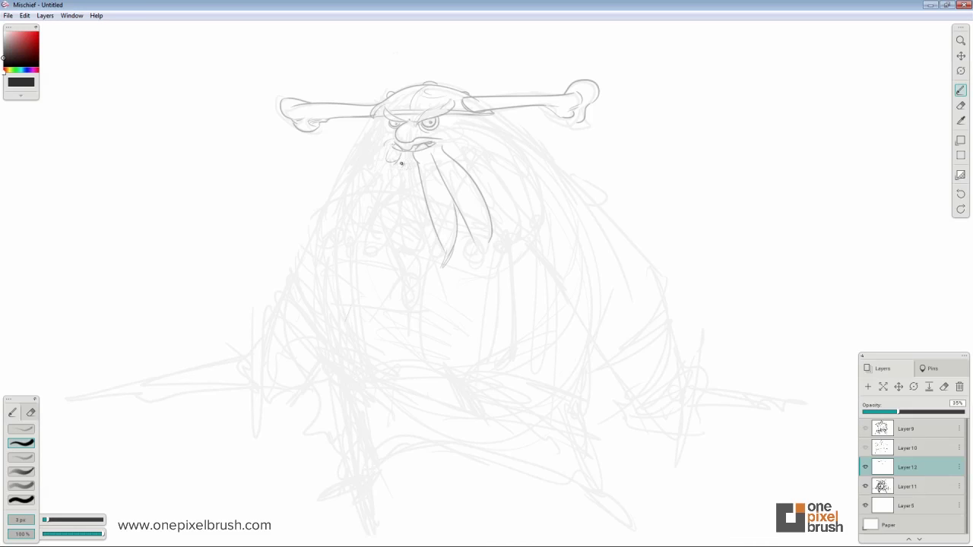
- Add outer beard strands sweeping to the right and try a contour for the right shoulder
mouse_move(456, 145)
mouse_down()
mouse_move(505, 187)
mouse_move(518, 235)
mouse_up()
mouse_move(435, 139)
mouse_down()
mouse_move(523, 164)
mouse_move(423, 111)
mouse_move(438, 135)
mouse_move(485, 140)
mouse_move(469, 117)
mouse_move(525, 163)
mouse_up()
drag(496, 112, 567, 177)
key(ctrl+z)
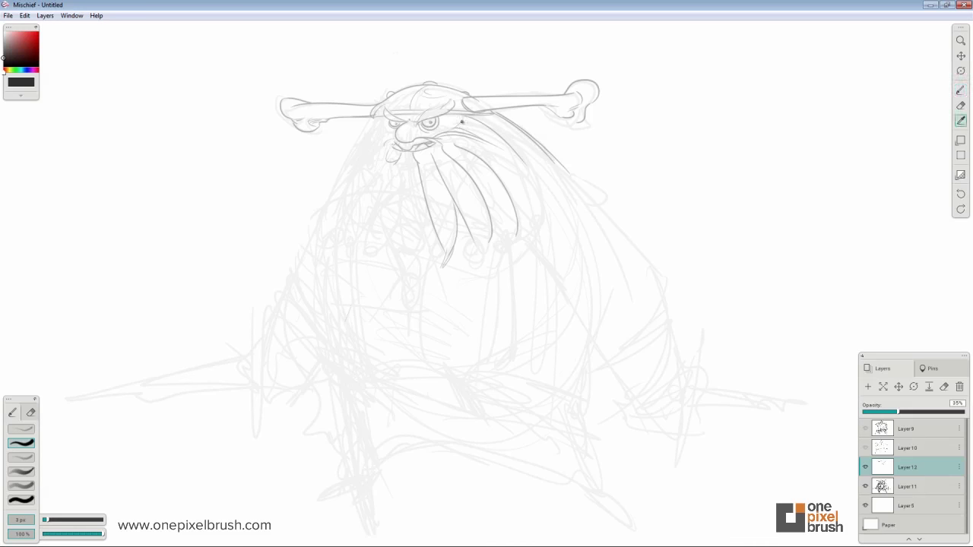
key(alt)
key(ctrl+z)
key(ctrl+z)
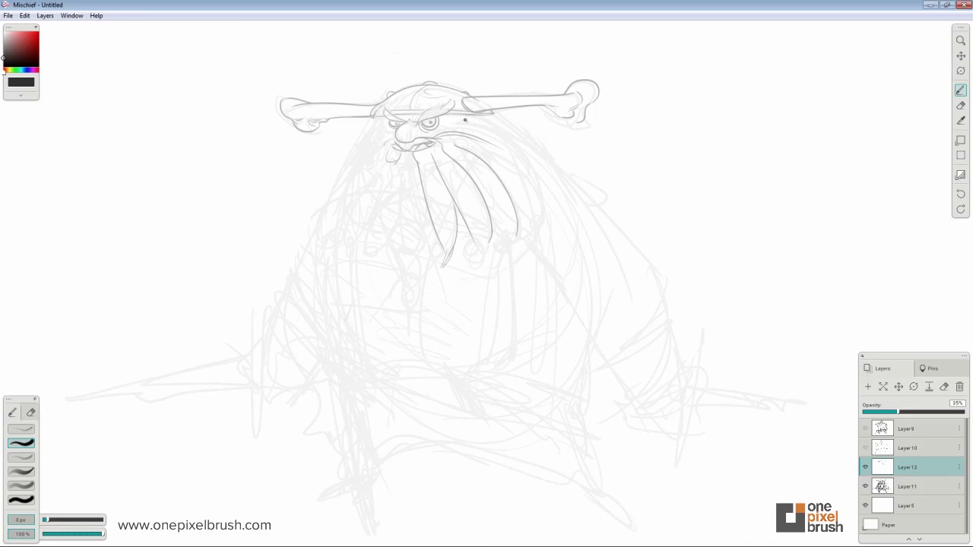
- Draw the right cheek line, the left side of the head and the central beard strand with curled tips
drag(466, 124, 449, 128)
mouse_move(377, 124)
mouse_down()
mouse_move(341, 188)
mouse_move(375, 143)
mouse_move(382, 117)
mouse_move(337, 188)
mouse_up()
mouse_move(392, 161)
mouse_down()
mouse_move(413, 278)
mouse_move(464, 250)
mouse_move(458, 235)
mouse_move(477, 251)
mouse_move(490, 238)
mouse_move(442, 267)
mouse_move(380, 249)
mouse_move(399, 276)
mouse_up()
key(ctrl+z)
key(ctrl+z)
mouse_move(400, 273)
mouse_down()
mouse_move(450, 279)
mouse_move(411, 282)
mouse_up()
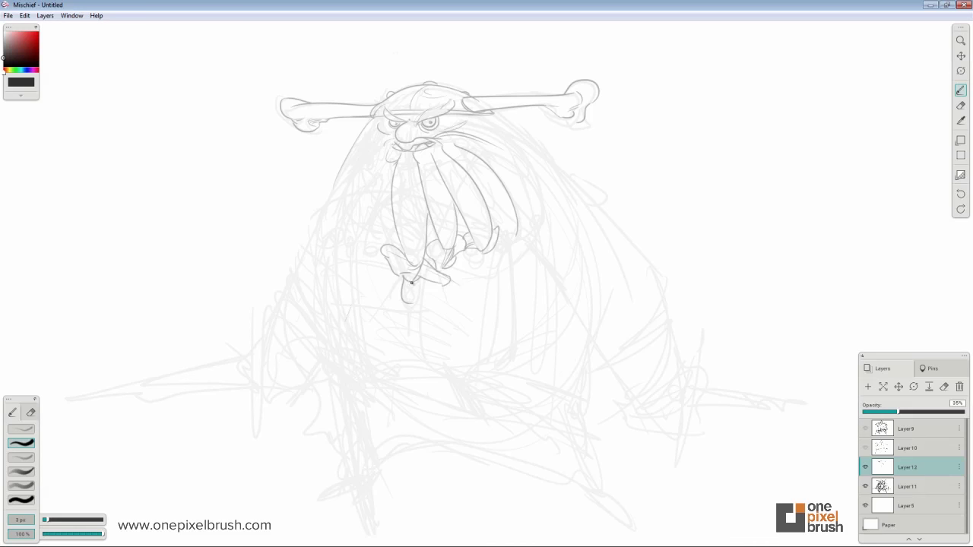
- Add the left beard strands with curled tips and outline the left shoulder and left edge of the chest
key(ctrl+z)
key(ctrl+z)
mouse_move(390, 160)
mouse_down()
mouse_move(365, 253)
mouse_move(377, 259)
mouse_up()
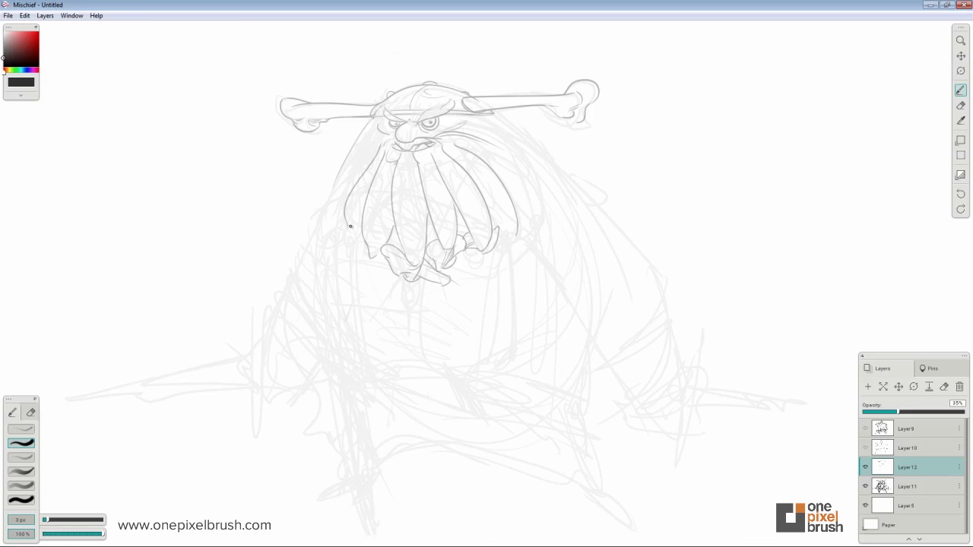
mouse_move(347, 230)
mouse_down()
mouse_move(358, 238)
mouse_move(349, 251)
mouse_move(385, 263)
mouse_up()
drag(369, 141, 294, 287)
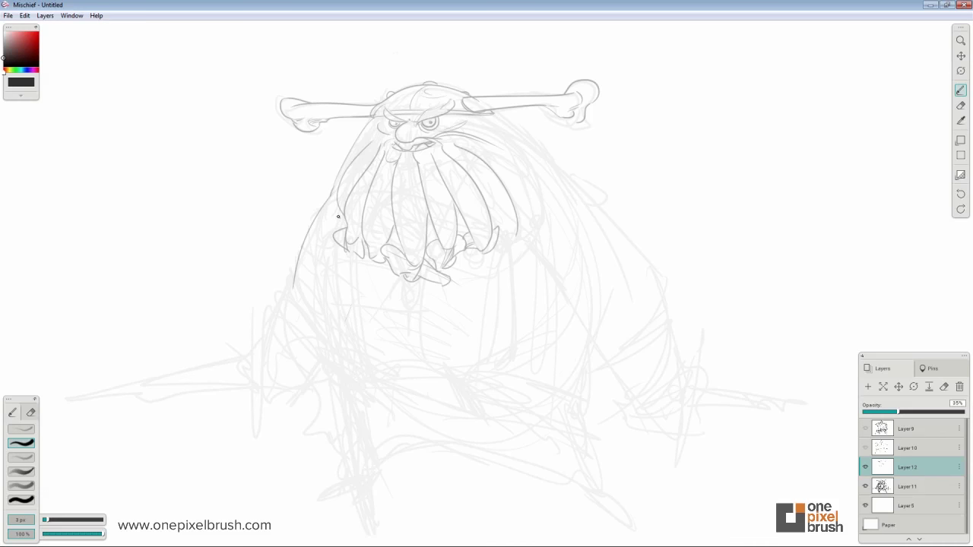
mouse_move(335, 215)
mouse_down()
mouse_move(325, 287)
mouse_move(346, 296)
mouse_up()
- Finish the rightmost beard strand with a curled tip and add inner lines to the other strands
click(961, 41)
drag(443, 322, 422, 314)
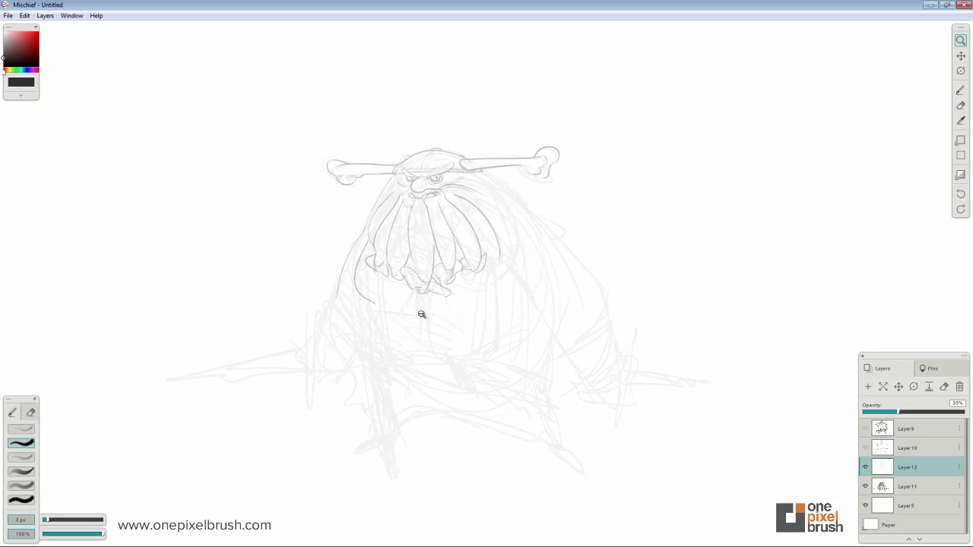
click(961, 90)
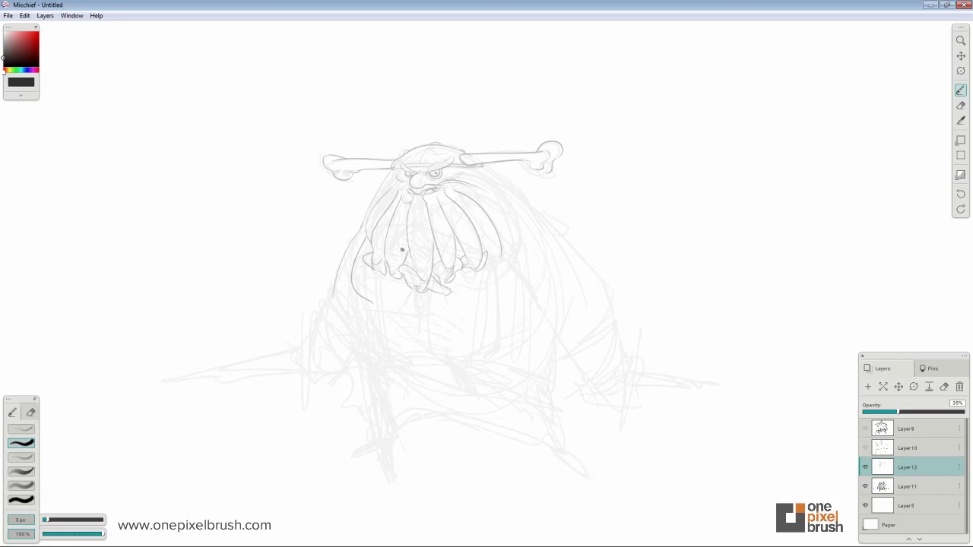
mouse_move(469, 272)
mouse_down()
mouse_move(449, 292)
mouse_move(491, 250)
mouse_move(493, 195)
mouse_move(492, 255)
mouse_move(491, 245)
mouse_move(500, 252)
mouse_move(486, 253)
mouse_move(500, 261)
mouse_move(506, 226)
mouse_move(504, 257)
mouse_up()
key(ctrl+z)
key(ctrl+z)
drag(394, 216, 388, 267)
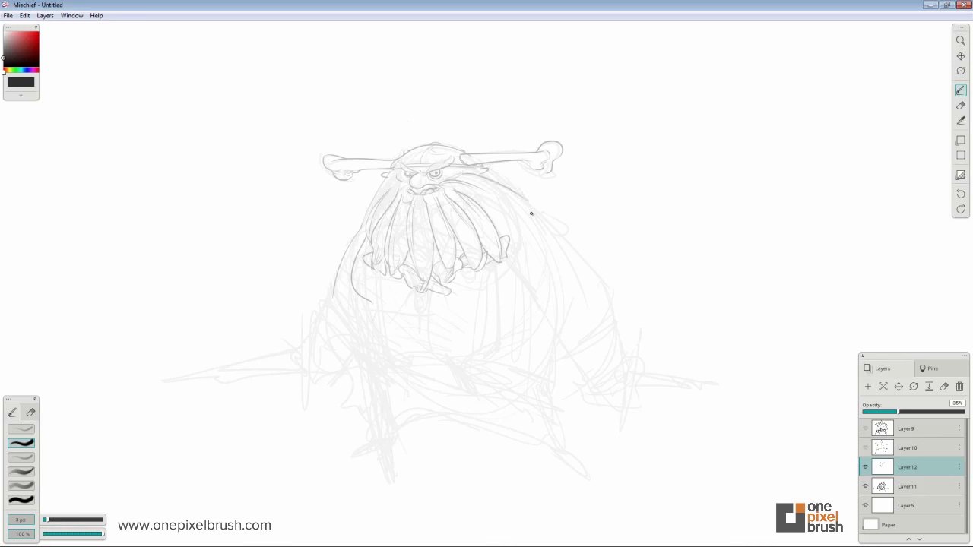
- Draw the right shoulder line, the left nipple and the underside of the chest
drag(488, 168, 551, 228)
drag(357, 278, 363, 286)
mouse_move(427, 303)
mouse_down()
mouse_move(495, 274)
mouse_move(502, 282)
mouse_move(507, 263)
mouse_move(472, 298)
mouse_up()
key(ctrl+z)
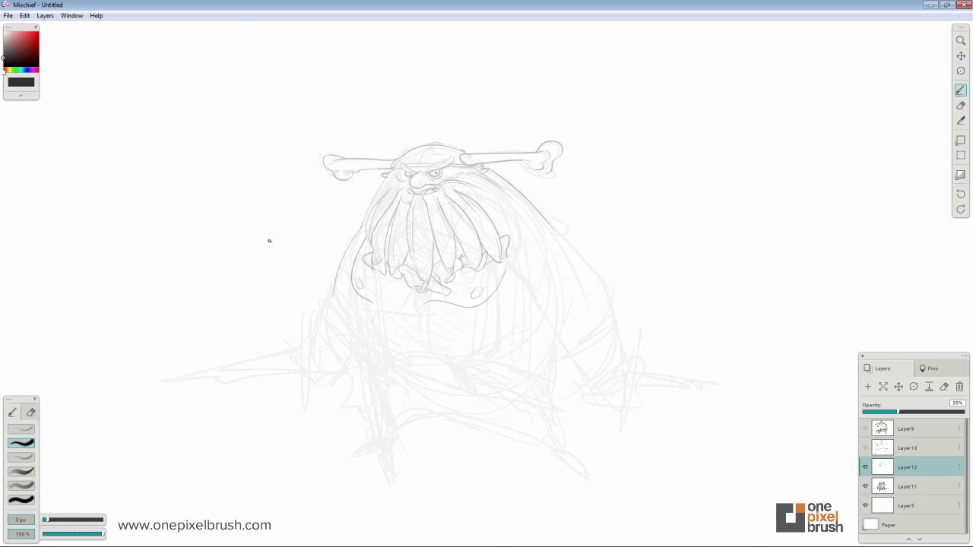
- Redraw the lower contour of the chest as a flatter curve rounding up on the right
key(ctrl+z)
key(ctrl+z)
drag(371, 297, 441, 303)
key(ctrl+z)
mouse_move(374, 297)
mouse_down()
mouse_move(442, 303)
mouse_move(482, 273)
mouse_up()
key(ctrl+z)
mouse_move(449, 304)
mouse_down()
mouse_move(510, 244)
mouse_move(485, 280)
mouse_up()
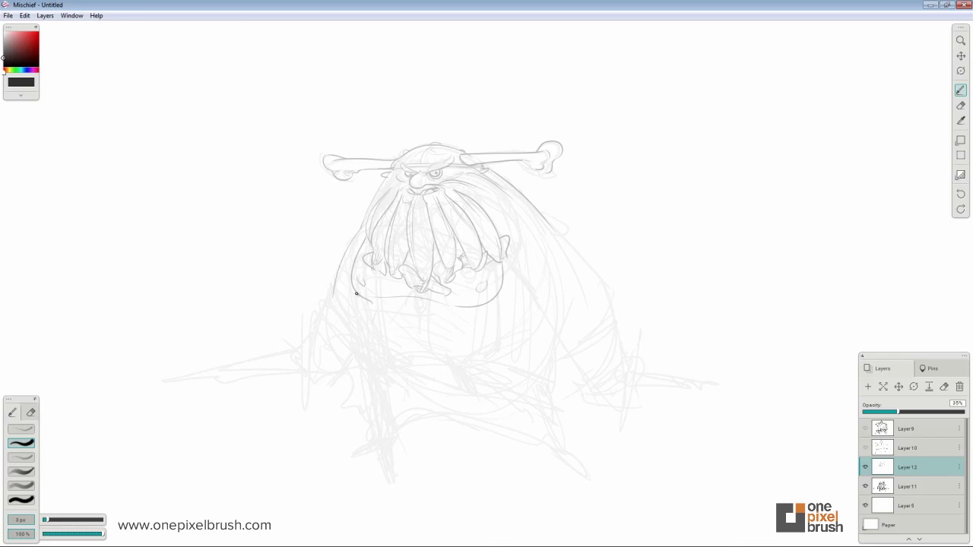
- Redraw the fold under the left chest and outline the left side of the belly
key(ctrl+z)
mouse_move(355, 295)
mouse_down()
mouse_move(419, 353)
mouse_move(456, 318)
mouse_move(405, 309)
mouse_move(440, 303)
mouse_up()
key(])
mouse_move(349, 279)
mouse_down()
mouse_move(351, 336)
mouse_move(392, 359)
mouse_up()
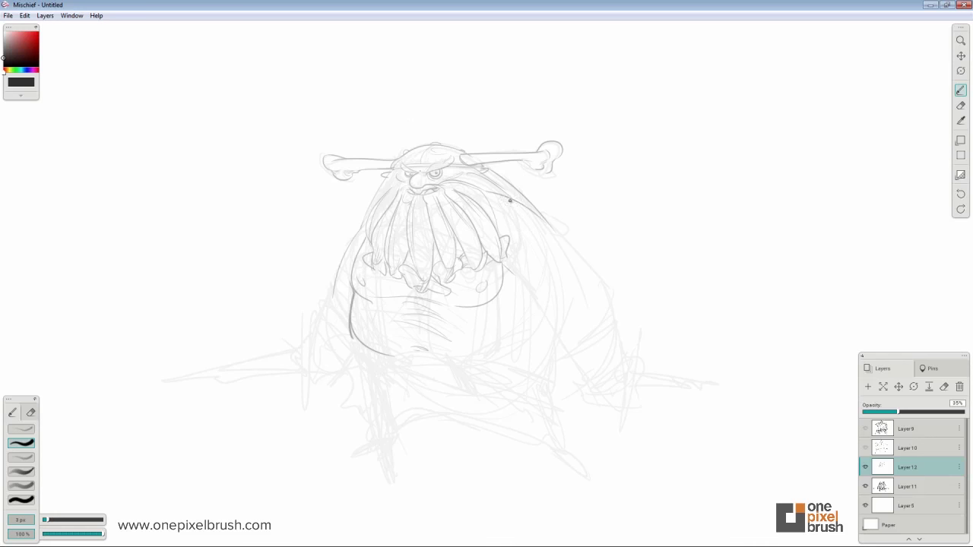
- Outline the outer edges of both arms from the shoulders down to the wrists with a 4 px brush
drag(539, 217, 564, 242)
key(bracketright)
mouse_move(332, 295)
mouse_down()
mouse_move(304, 354)
mouse_move(331, 291)
mouse_move(308, 390)
mouse_up()
key(ctrl+z)
mouse_move(547, 223)
mouse_down()
mouse_move(603, 282)
mouse_move(630, 367)
mouse_up()
key(ctrl+z)
drag(608, 288, 640, 397)
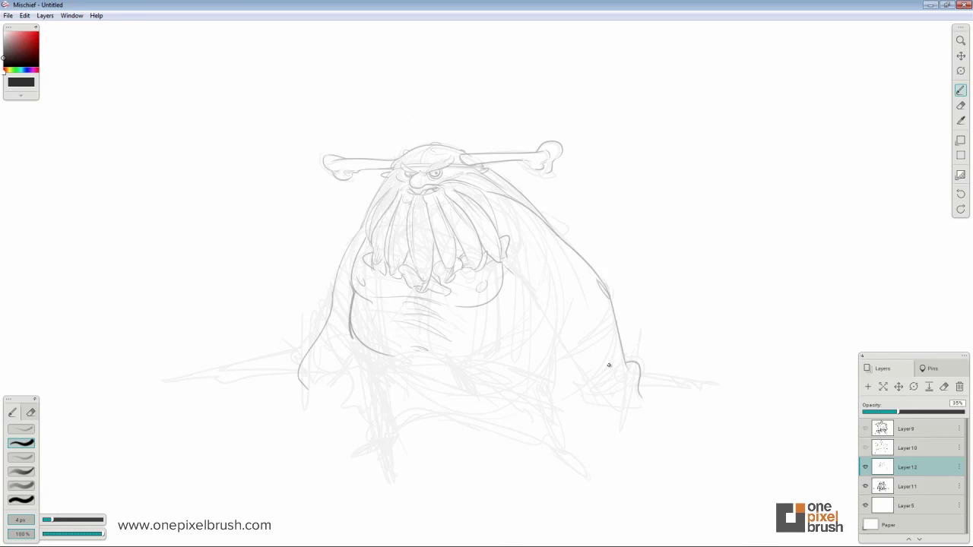
- Draw the inner contours of both arms and a flared cuff around the right wrist
drag(508, 273, 599, 386)
drag(362, 352, 328, 389)
drag(634, 357, 622, 423)
key(ctrl+z)
drag(574, 361, 585, 396)
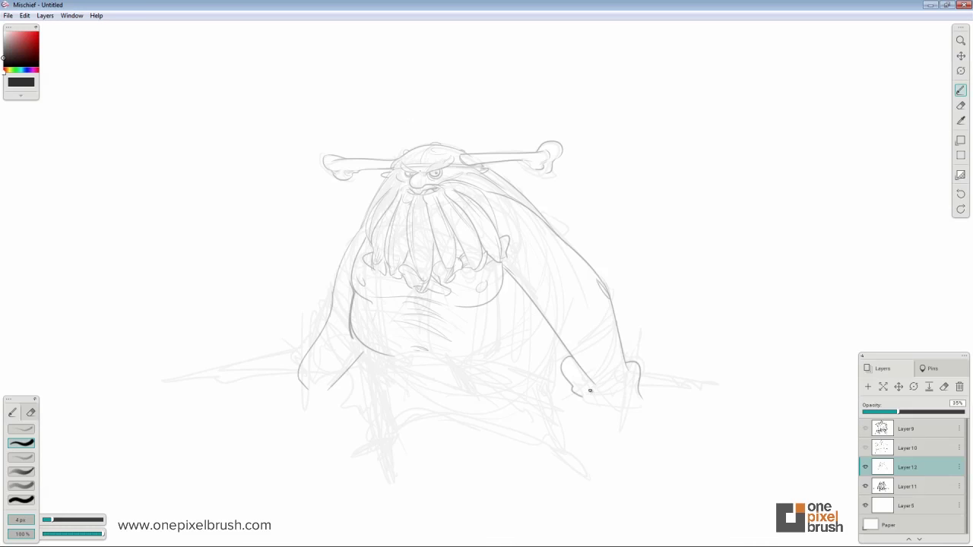
drag(573, 358, 618, 372)
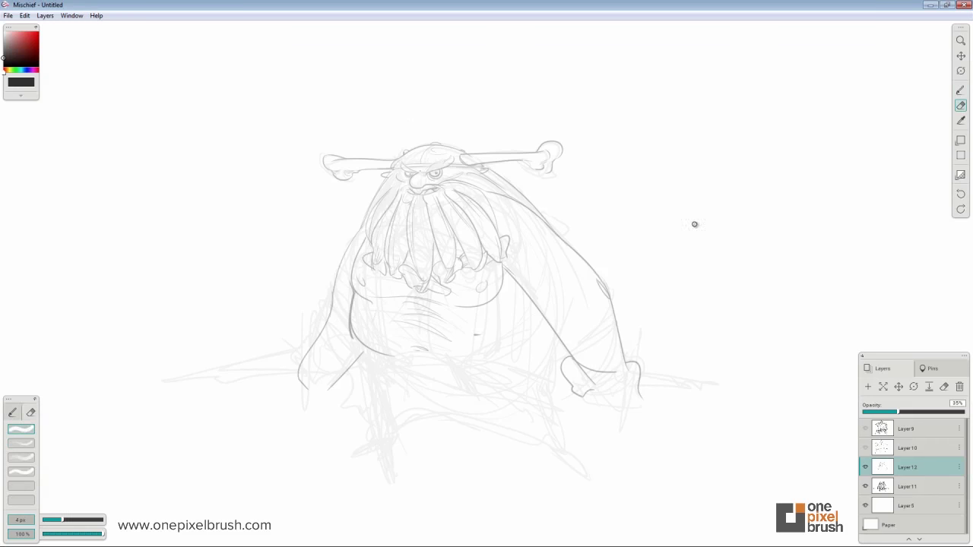
- Erase the flared cuff at the right wrist and undo the replacement curve
key(e)
mouse_move(564, 363)
mouse_down()
mouse_move(594, 391)
mouse_move(570, 386)
mouse_move(631, 393)
mouse_move(629, 358)
mouse_move(613, 370)
mouse_move(647, 426)
mouse_move(628, 355)
mouse_move(634, 382)
mouse_up()
key(b)
key(bracketleft)
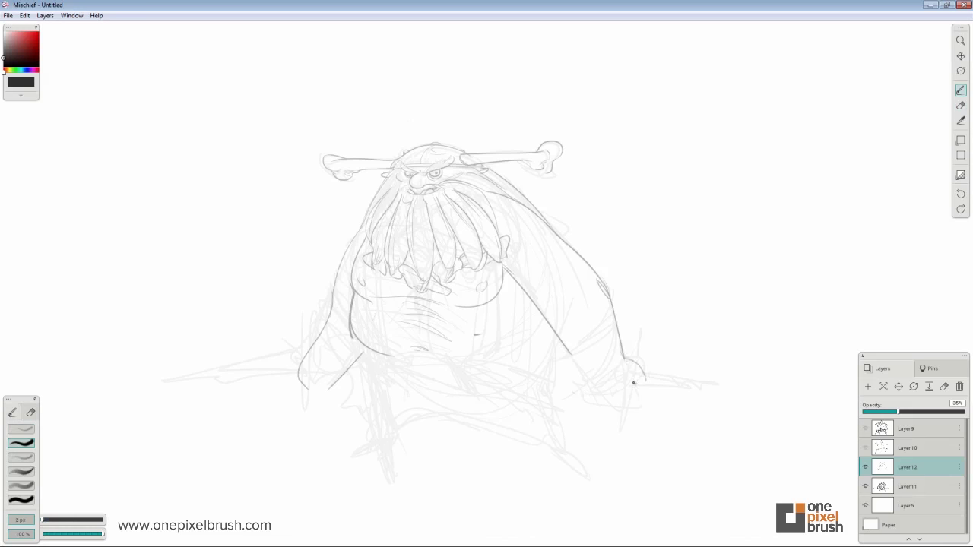
key(ctrl+z)
- Redraw the right wrist and hand more narrowly with a 3 px brush, adding a blade pointing inward
key(bracketright)
key(bracketleft)
drag(581, 366, 614, 380)
key(ctrl+z)
drag(624, 358, 622, 391)
mouse_move(570, 356)
mouse_down()
mouse_move(573, 389)
mouse_move(569, 355)
mouse_move(599, 354)
mouse_move(584, 382)
mouse_move(555, 395)
mouse_move(561, 402)
mouse_move(512, 416)
mouse_move(568, 403)
mouse_move(640, 367)
mouse_move(587, 401)
mouse_move(625, 388)
mouse_up()
key(ctrl+z)
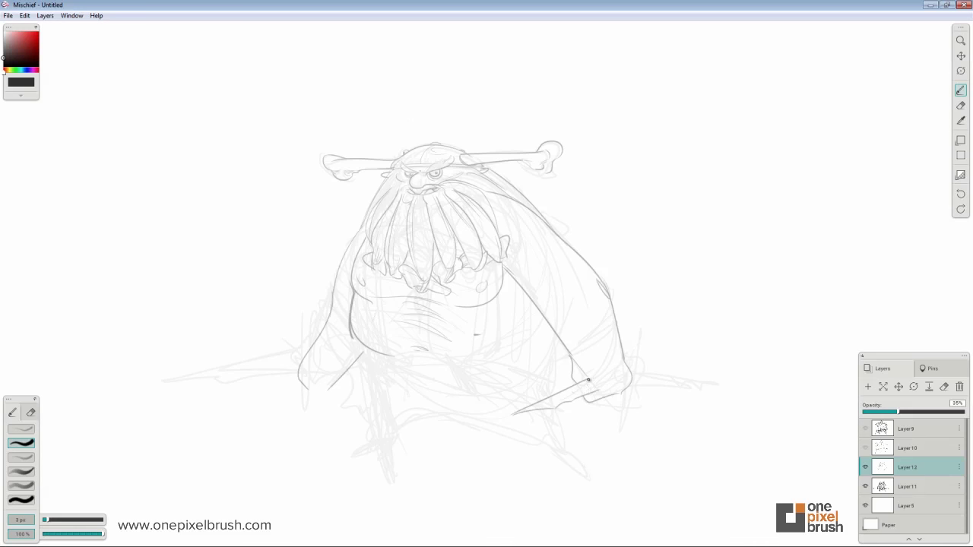
- Outline the right hand's knuckles and the pointed shape behind the wrist, and clean up the overlapping inner wrist line
mouse_move(628, 351)
mouse_down()
mouse_move(644, 378)
mouse_move(582, 384)
mouse_move(579, 396)
mouse_move(592, 389)
mouse_move(584, 397)
mouse_move(619, 386)
mouse_move(599, 404)
mouse_move(626, 392)
mouse_move(585, 400)
mouse_up()
key(ctrl+z)
key(e)
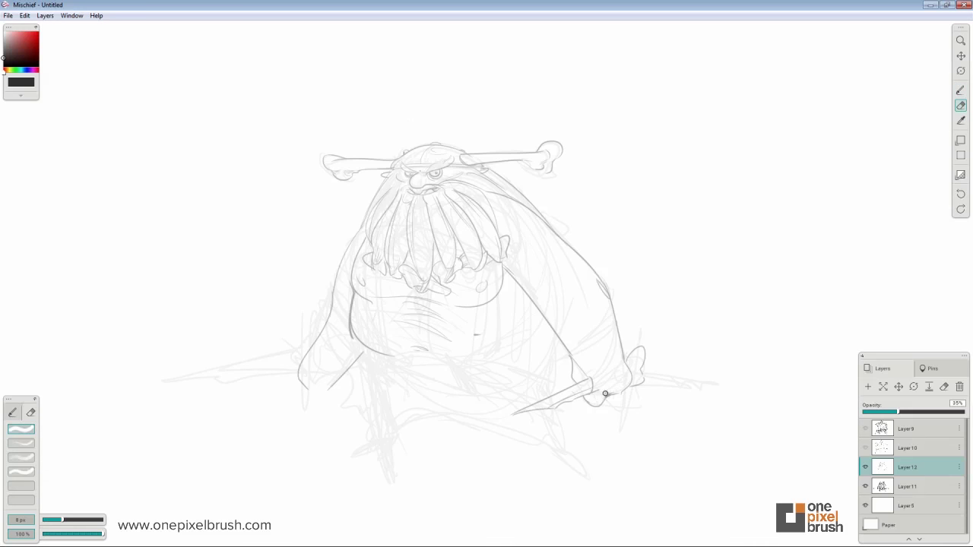
drag(558, 359, 580, 379)
click(957, 92)
key(bracketleft)
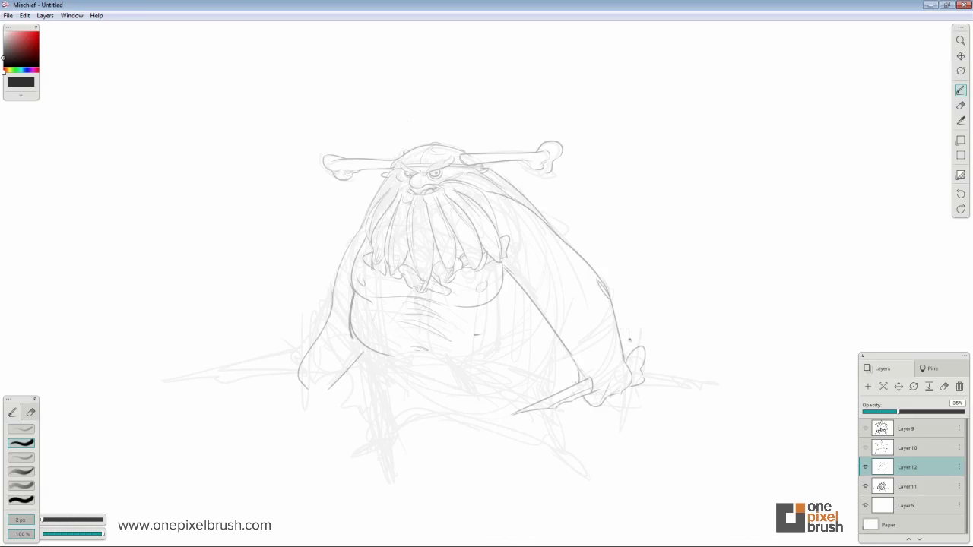
- Refine the right fist with a 3 px brush, clearing lines around the grip and closing the end of the blade's handle
key(bracketright)
drag(590, 380, 590, 390)
key(e)
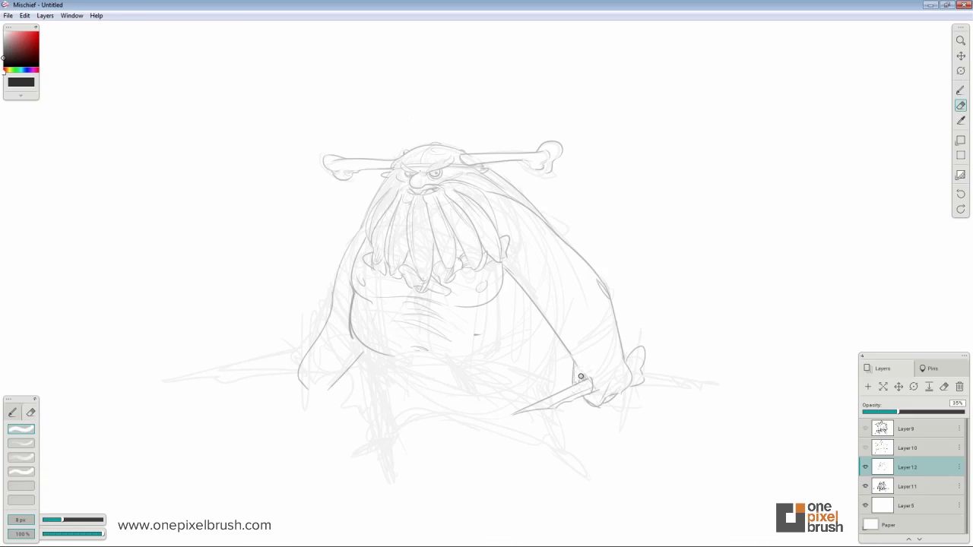
key(b)
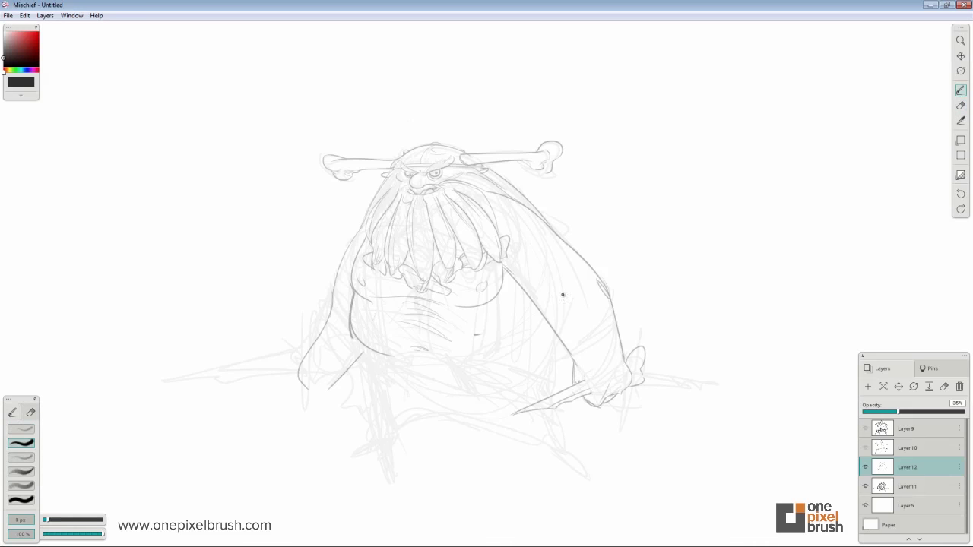
drag(583, 378, 589, 392)
- Draw the left hand gripping a long blade that points down and outward, cleaning up its overlaps with the eraser
mouse_move(339, 372)
mouse_down()
mouse_move(250, 433)
mouse_move(314, 390)
mouse_move(285, 411)
mouse_move(303, 399)
mouse_up()
mouse_move(350, 366)
mouse_down()
mouse_move(333, 397)
mouse_move(310, 402)
mouse_move(317, 407)
mouse_move(333, 387)
mouse_up()
key(e)
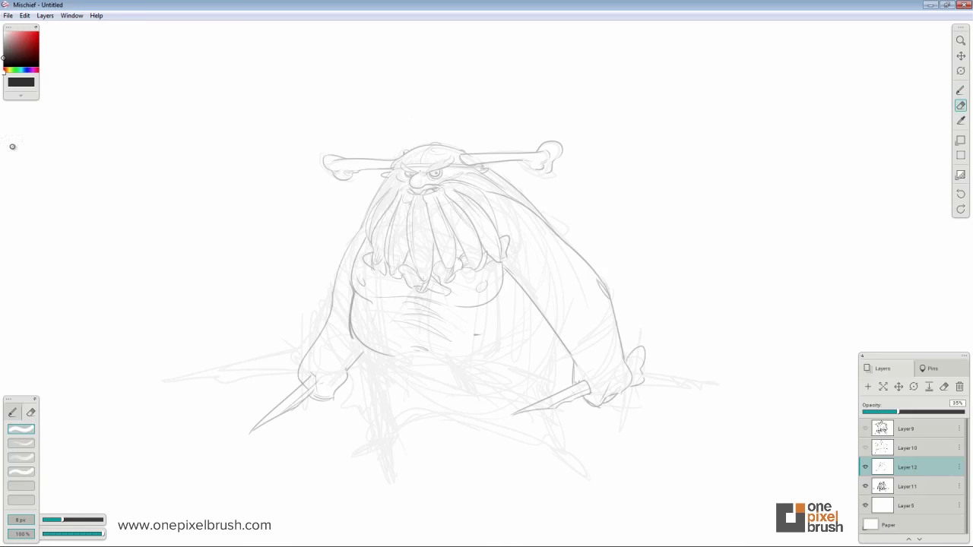
click(961, 89)
key(e)
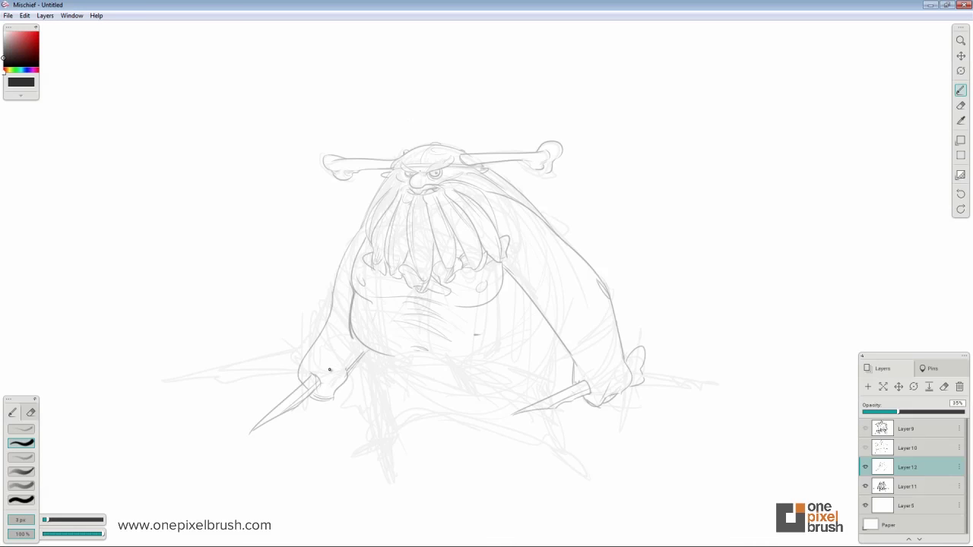
drag(314, 398, 332, 403)
drag(298, 389, 247, 435)
- Outline both short legs with pointed feet and an arched line between them using a 3 px brush
mouse_move(348, 307)
mouse_down()
mouse_move(376, 282)
mouse_move(397, 394)
mouse_up()
key(ctrl+z)
drag(381, 315, 403, 395)
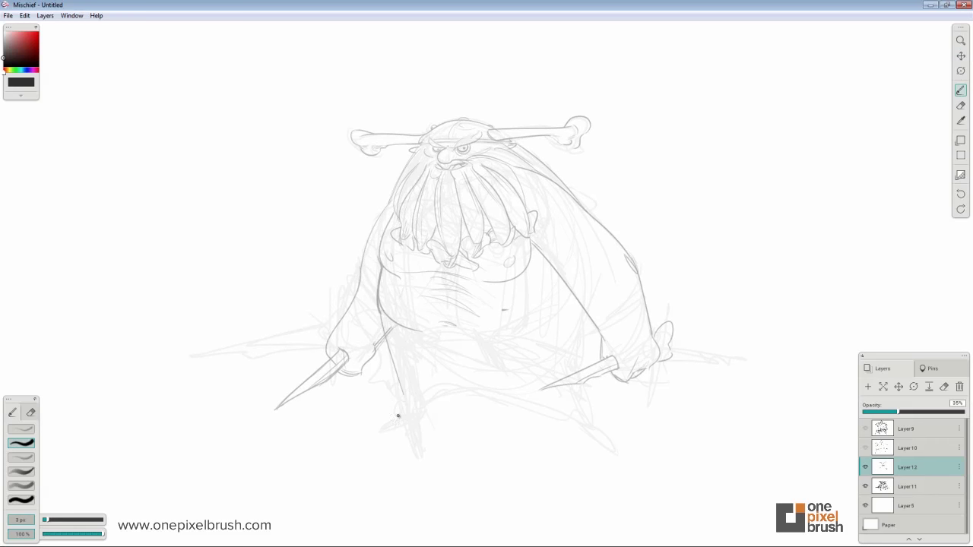
mouse_move(375, 437)
mouse_down()
mouse_move(423, 415)
mouse_move(440, 393)
mouse_move(570, 412)
mouse_move(593, 422)
mouse_move(614, 455)
mouse_move(572, 421)
mouse_up()
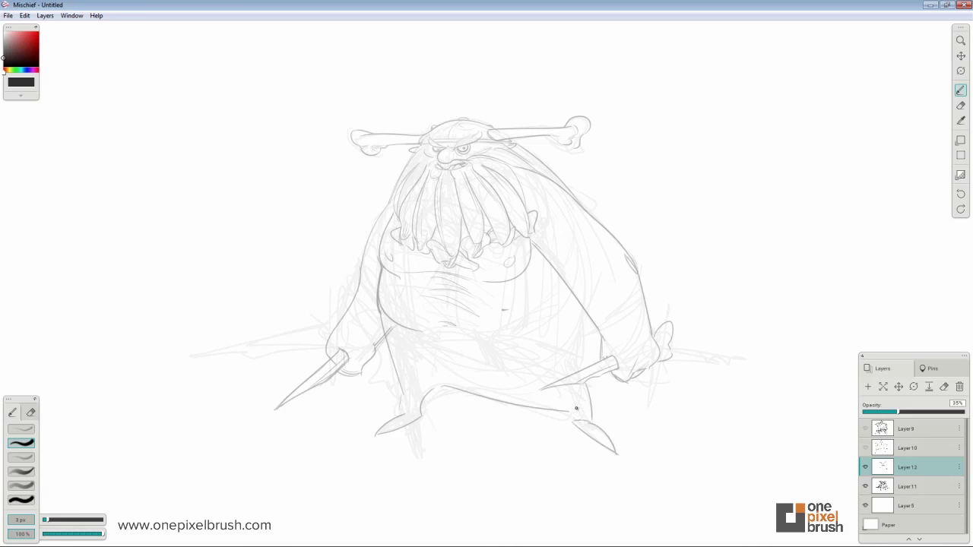
- Draw the slanted belt band and rounded knot at the middle of the waist, and touch up the left blade
mouse_move(490, 369)
mouse_down()
mouse_move(474, 329)
mouse_move(502, 361)
mouse_up()
click(961, 105)
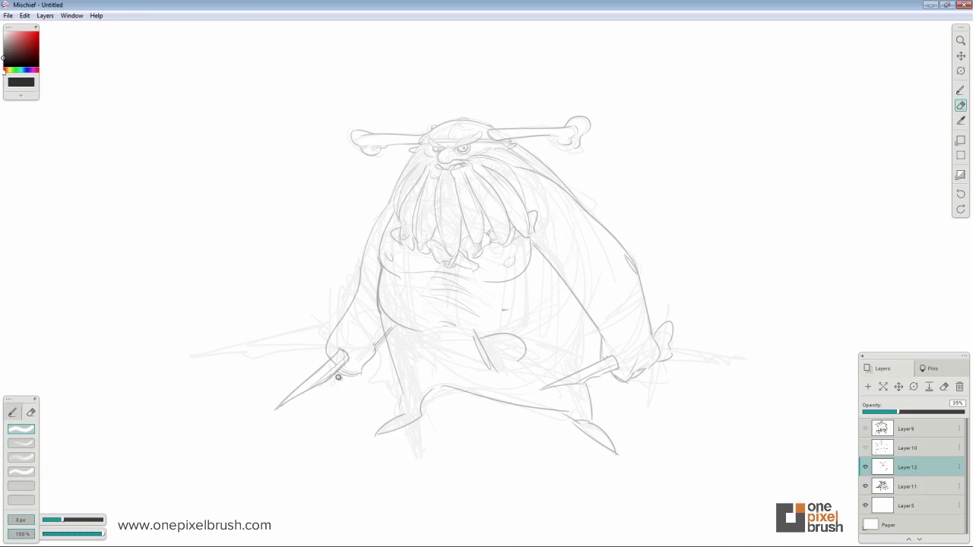
key(b)
drag(347, 358, 306, 397)
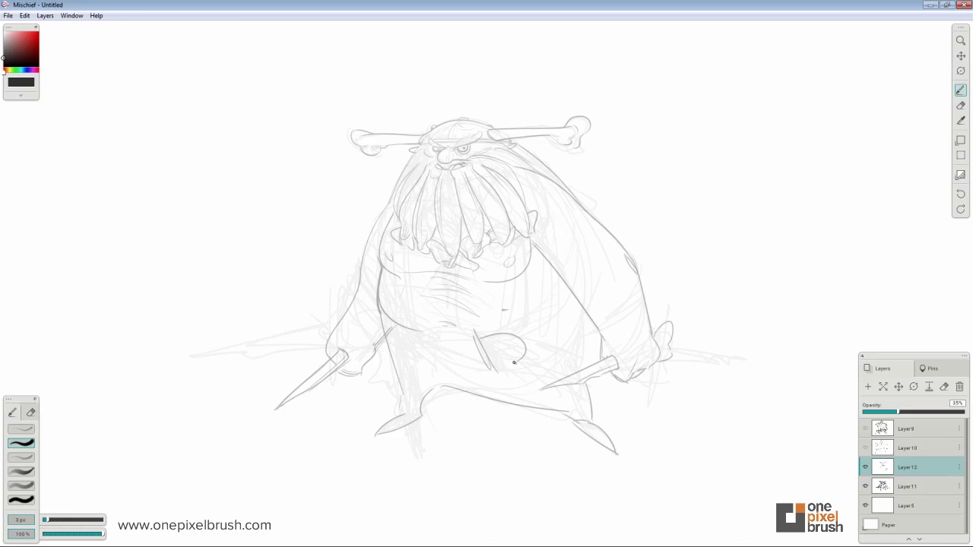
drag(514, 363, 522, 373)
mouse_move(522, 373)
mouse_down()
mouse_move(499, 365)
mouse_move(508, 355)
mouse_up()
- Draw the belt's upper edge and left section with a 4 px brush, plus curved sash lines wrapping the right hip
key(bracketright)
mouse_move(393, 327)
mouse_down()
mouse_move(424, 360)
mouse_move(464, 370)
mouse_up()
key(ctrl+z)
drag(438, 330, 483, 337)
key(ctrl+z)
key(ctrl+z)
mouse_move(570, 295)
mouse_down()
mouse_move(523, 337)
mouse_move(531, 334)
mouse_move(530, 358)
mouse_up()
mouse_move(583, 323)
mouse_down()
mouse_move(542, 361)
mouse_move(525, 359)
mouse_up()
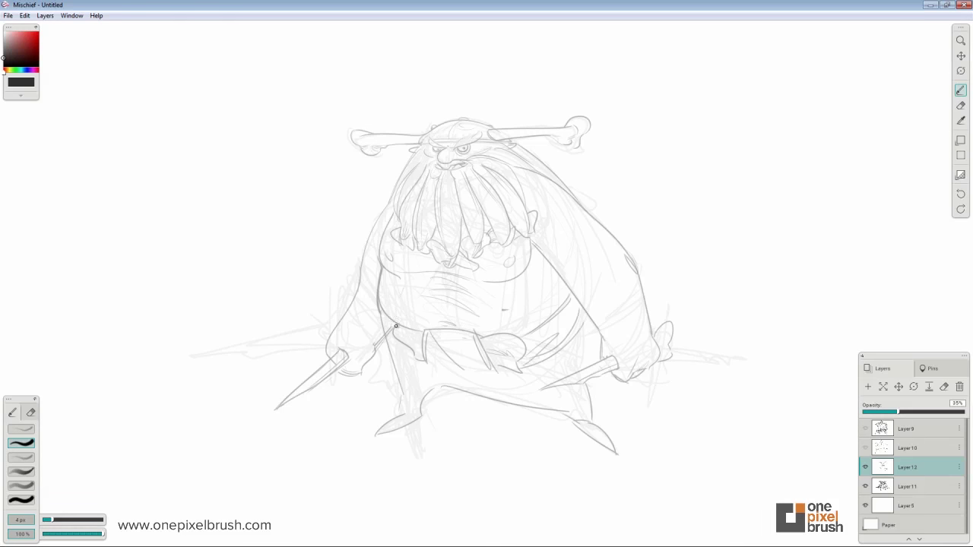
- Draw the belt's lower edge below the belly and erase the stray arm line crossing its left end
mouse_move(394, 327)
mouse_down()
mouse_move(427, 332)
mouse_move(465, 369)
mouse_up()
key(ctrl+z)
mouse_move(458, 350)
mouse_down()
mouse_move(479, 372)
mouse_move(497, 373)
mouse_up()
key(ctrl+z)
drag(423, 364, 453, 367)
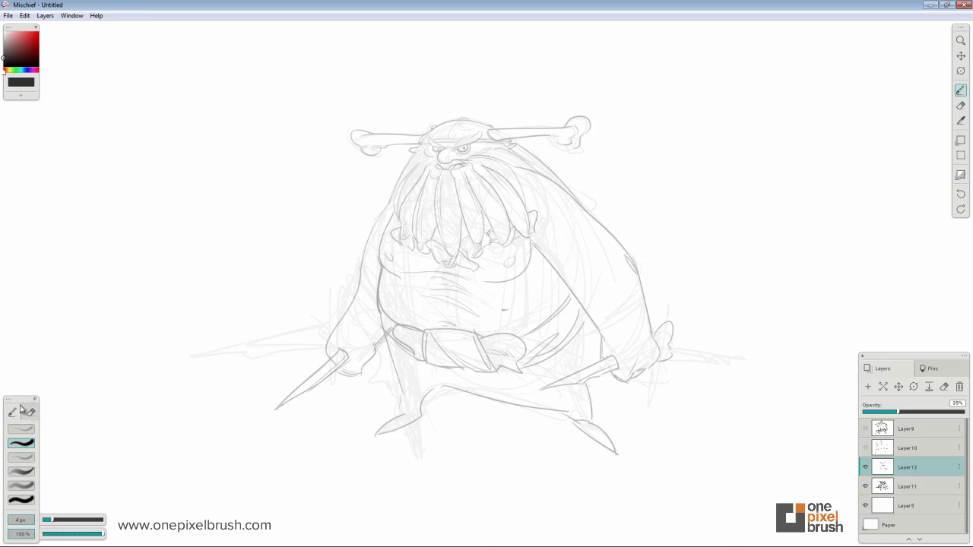
click(960, 105)
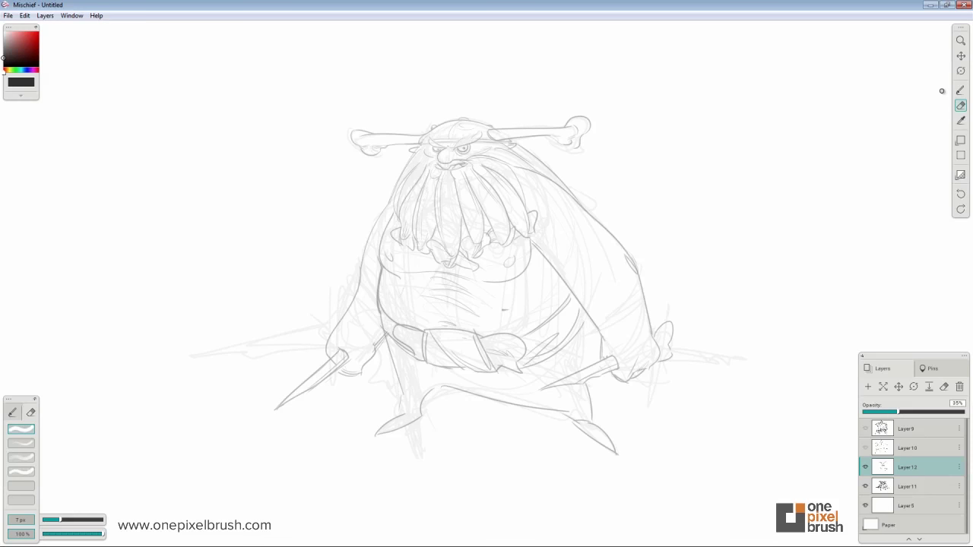
click(961, 90)
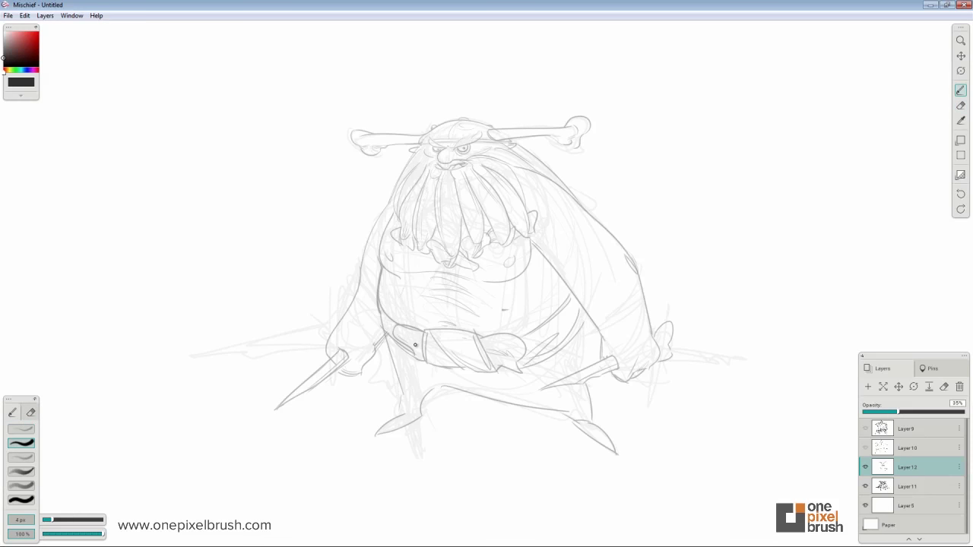
- Add cloth folds beneath the belt and strengthen the left leg's inner edge, trying contour strokes for the right leg's side
drag(444, 387, 419, 420)
drag(453, 370, 458, 390)
mouse_move(465, 368)
mouse_down()
mouse_move(485, 399)
mouse_move(551, 377)
mouse_up()
drag(585, 319, 588, 360)
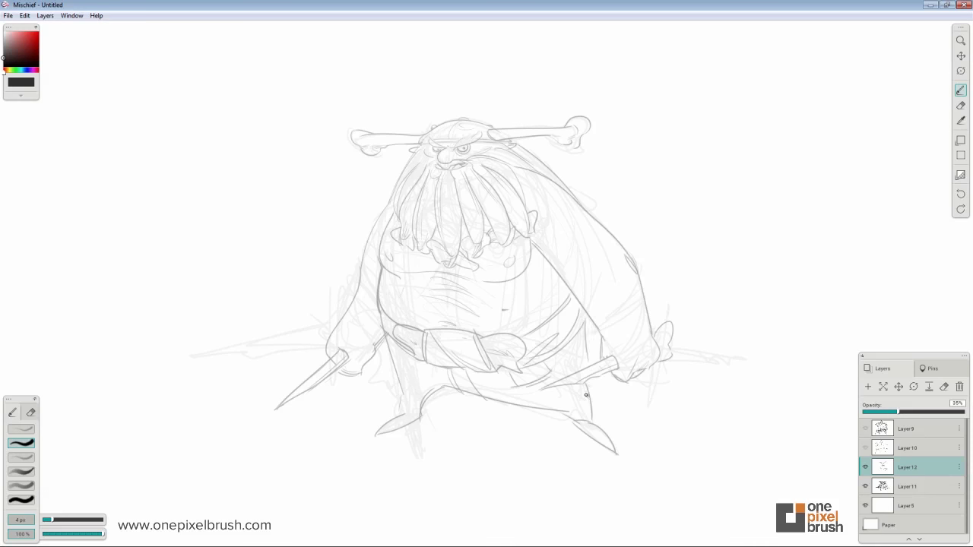
key(ctrl+z)
drag(591, 318, 587, 370)
key(ctrl+z)
- Add a shoe line on the right foot and redraw the left leg's outer edge down to the ankle
drag(602, 432, 589, 426)
mouse_move(386, 336)
mouse_down()
mouse_move(399, 417)
mouse_move(403, 405)
mouse_up()
key(ctrl+z)
drag(391, 354, 402, 412)
drag(214, 459, 313, 378)
mouse_move(402, 380)
mouse_down()
mouse_move(297, 438)
mouse_move(306, 445)
mouse_up()
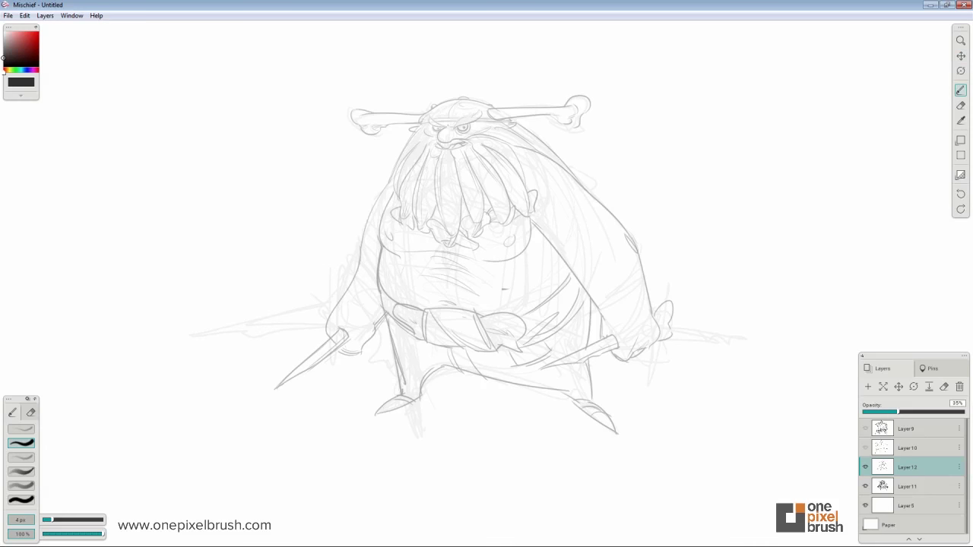
- Try to erase and rework the left part of the arched line between the legs
click(960, 106)
mouse_move(436, 372)
mouse_down()
mouse_move(503, 386)
mouse_move(424, 383)
mouse_up()
click(960, 90)
click(960, 105)
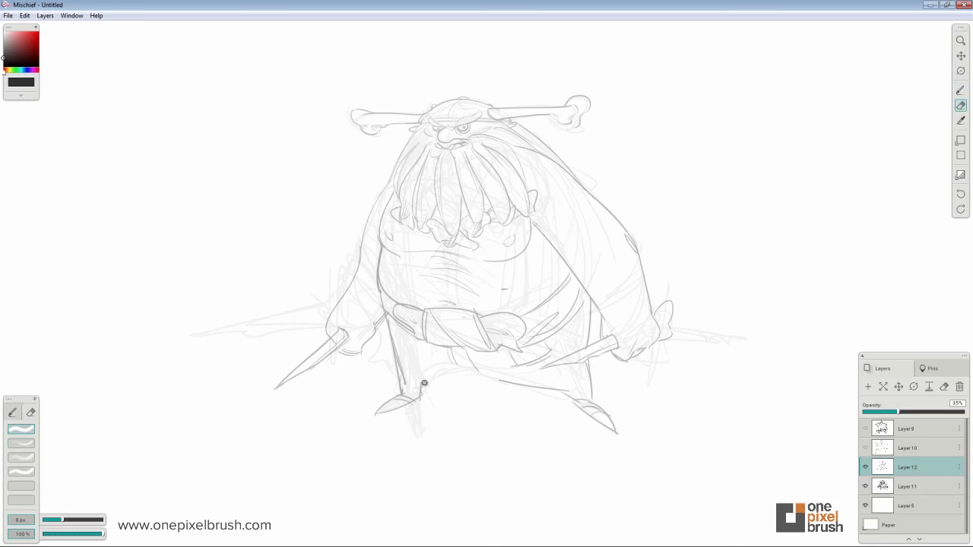
click(960, 91)
key(ctrl+z)
key([)
key([)
key([)
mouse_move(516, 383)
mouse_down()
mouse_move(420, 398)
mouse_move(422, 384)
mouse_move(511, 383)
mouse_up()
key(ctrl+z)
- Draw a loincloth with a ragged hem hanging below the belt, and erase the leg line running behind it
drag(436, 346, 438, 386)
mouse_move(482, 349)
mouse_down()
mouse_move(489, 382)
mouse_move(437, 390)
mouse_move(469, 385)
mouse_up()
key([)
drag(470, 380, 477, 387)
mouse_move(459, 347)
mouse_down()
mouse_move(463, 371)
mouse_move(490, 389)
mouse_move(462, 371)
mouse_up()
key(ctrl+z)
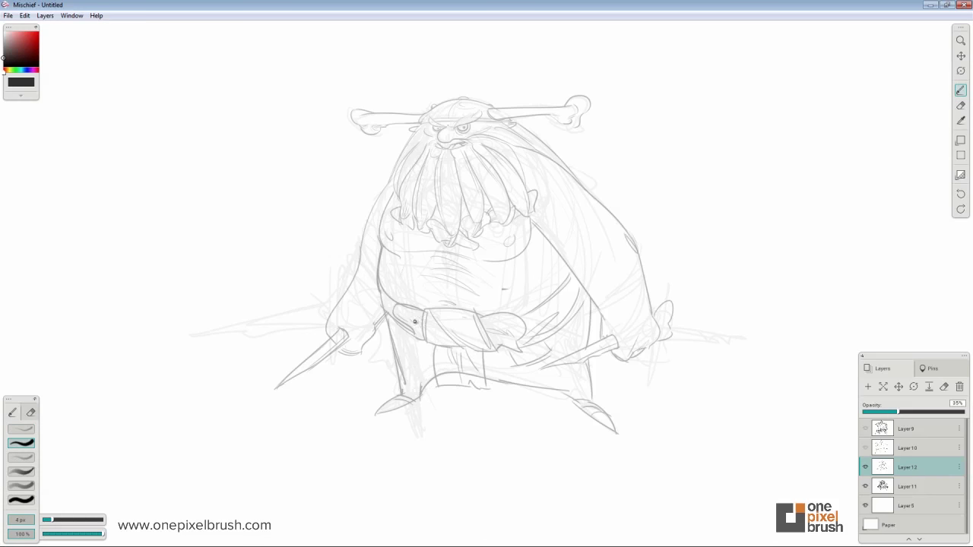
key(e)
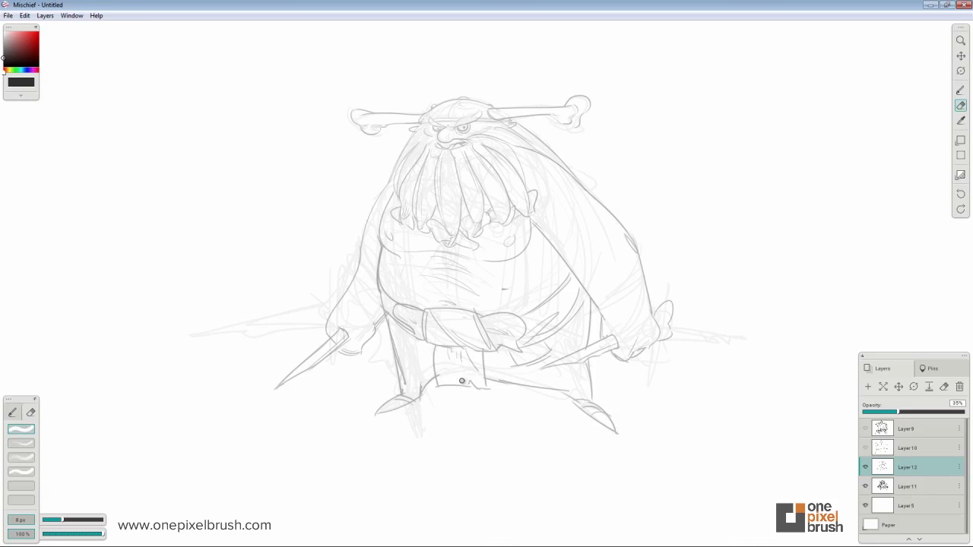
click(960, 90)
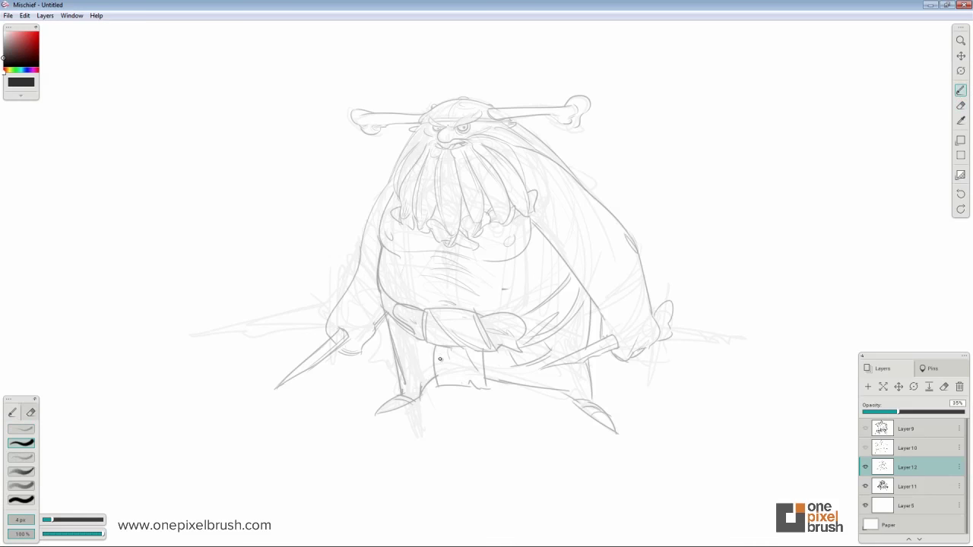
drag(438, 348, 444, 378)
- Draw flared, pointed boot cuffs on both legs with a 3 px brush and erase the lines they overlap
key([)
drag(519, 367, 593, 396)
drag(427, 382, 402, 368)
key(e)
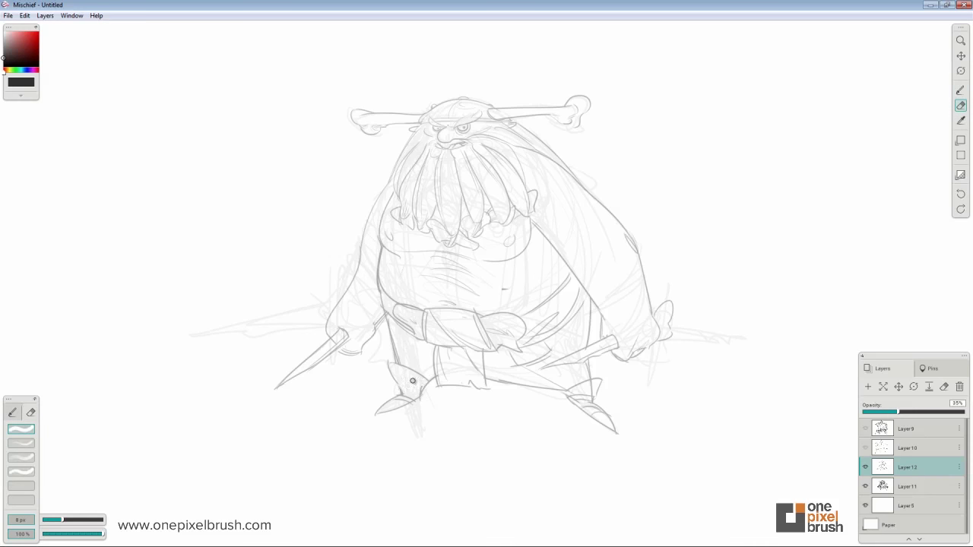
key(b)
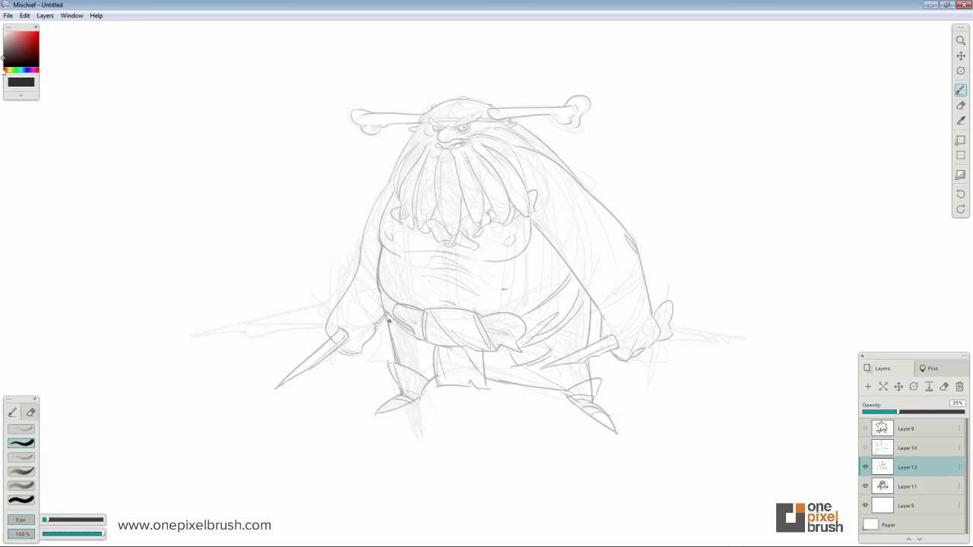
- Draw curved wrap bands around the right forearm with a 3 px brush
key(bracketright)
mouse_move(605, 313)
mouse_down()
mouse_move(643, 264)
mouse_move(606, 317)
mouse_move(650, 305)
mouse_up()
key(ctrl+z)
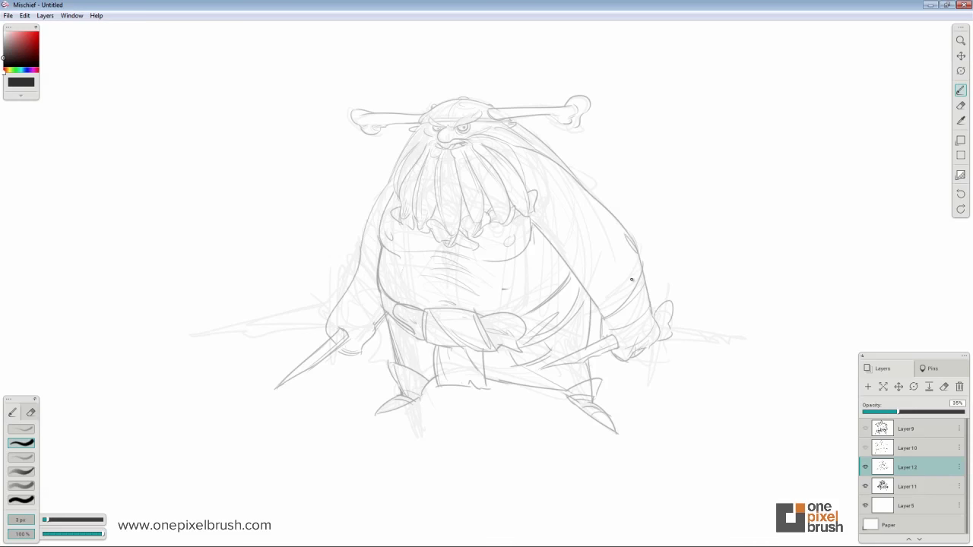
drag(640, 268, 596, 297)
- Erase the left hand's old outline and redraw the first finger around the blade's handle
mouse_move(347, 329)
mouse_down()
mouse_move(348, 302)
mouse_move(379, 323)
mouse_up()
key(ctrl+z)
key(ctrl+z)
key(e)
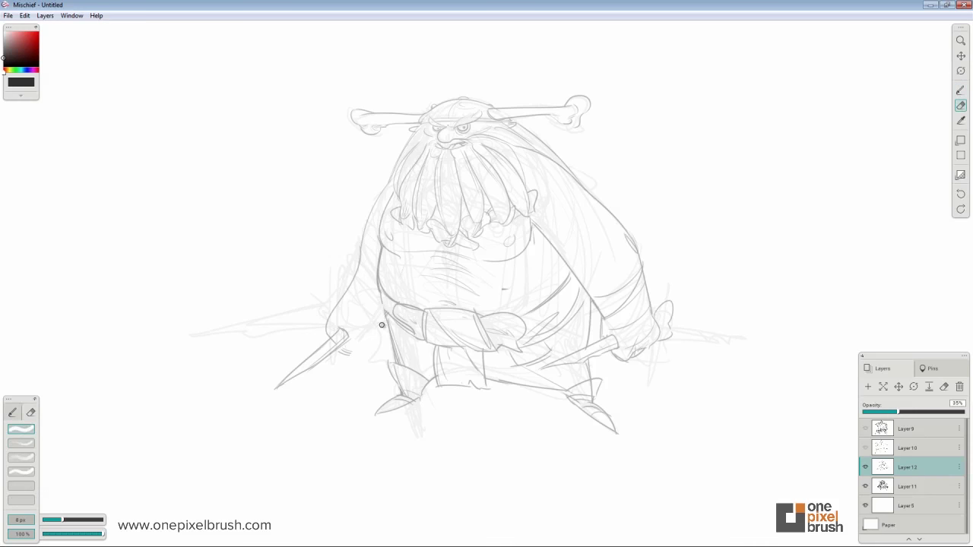
key(b)
mouse_move(354, 353)
mouse_down()
mouse_move(363, 328)
mouse_move(345, 328)
mouse_up()
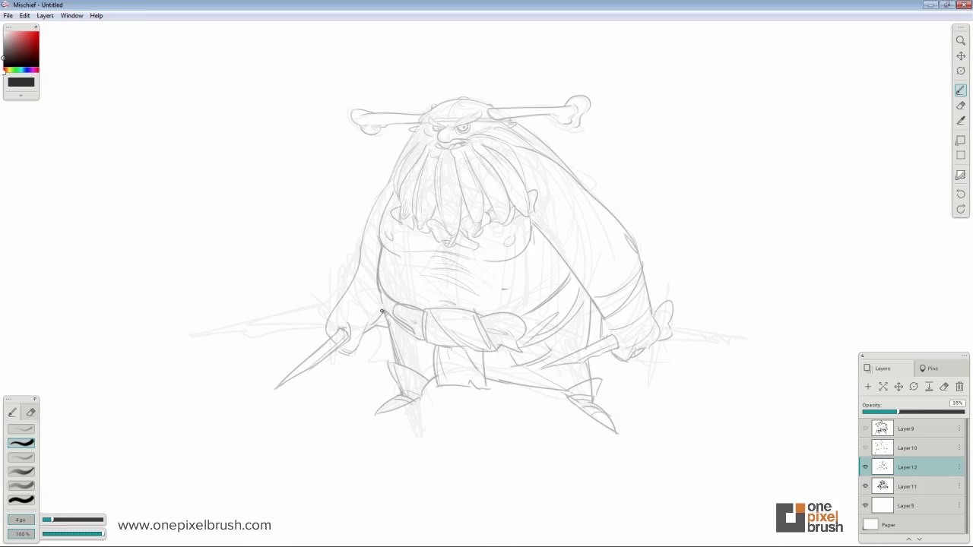
- Redraw the left hand's remaining fingers and palm edge with a 4 px brush, erasing overlaps near the wrist
mouse_move(374, 323)
mouse_down()
mouse_move(378, 311)
mouse_move(373, 328)
mouse_up()
key(e)
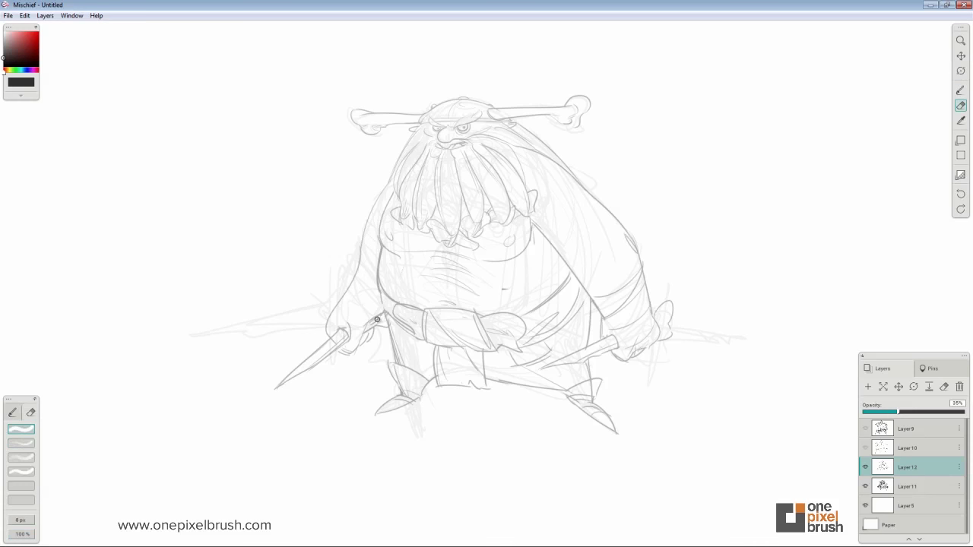
key(b)
mouse_move(372, 328)
mouse_down()
mouse_move(375, 295)
mouse_move(381, 319)
mouse_move(360, 348)
mouse_up()
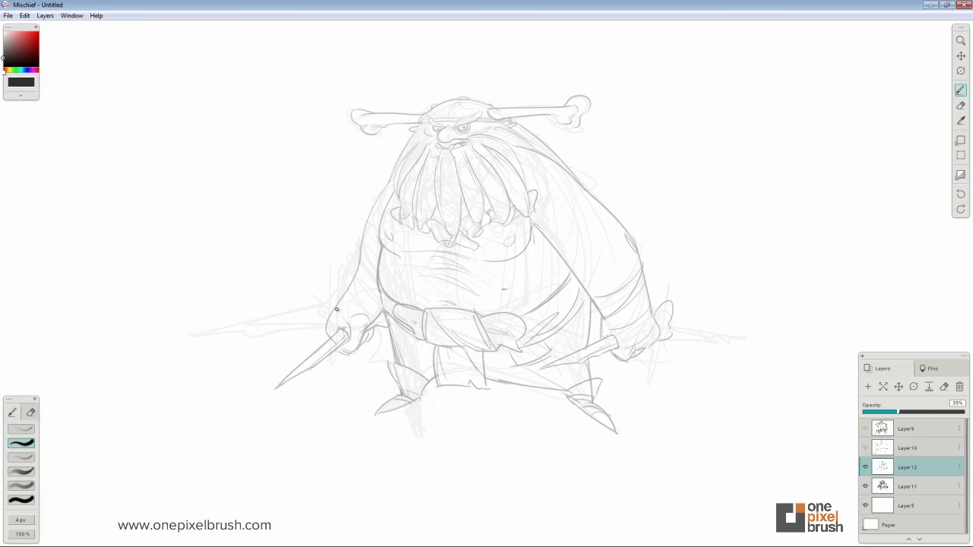
- Reshape the outer edge of the left fist, erase the old contour, and add the forearm edge and wrap bands
drag(322, 312, 330, 339)
key(e)
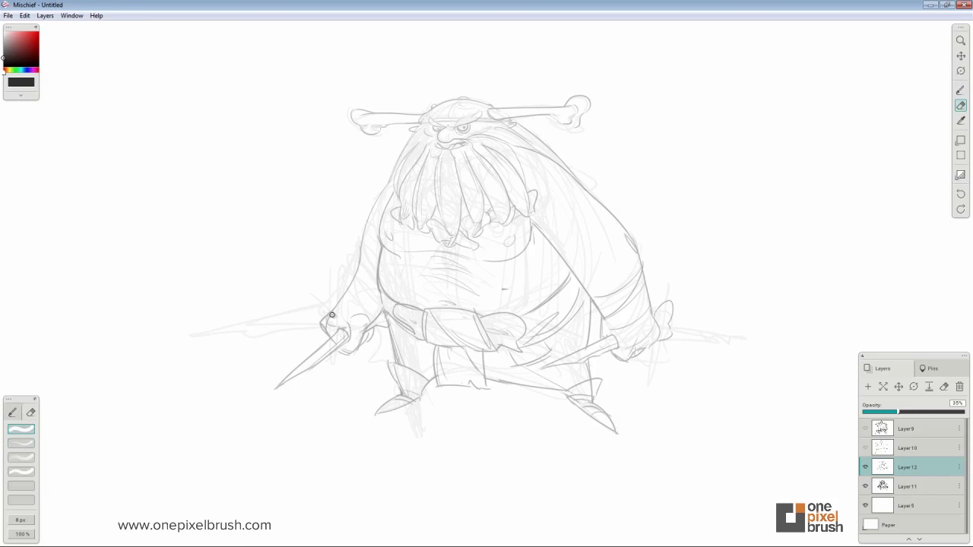
key(b)
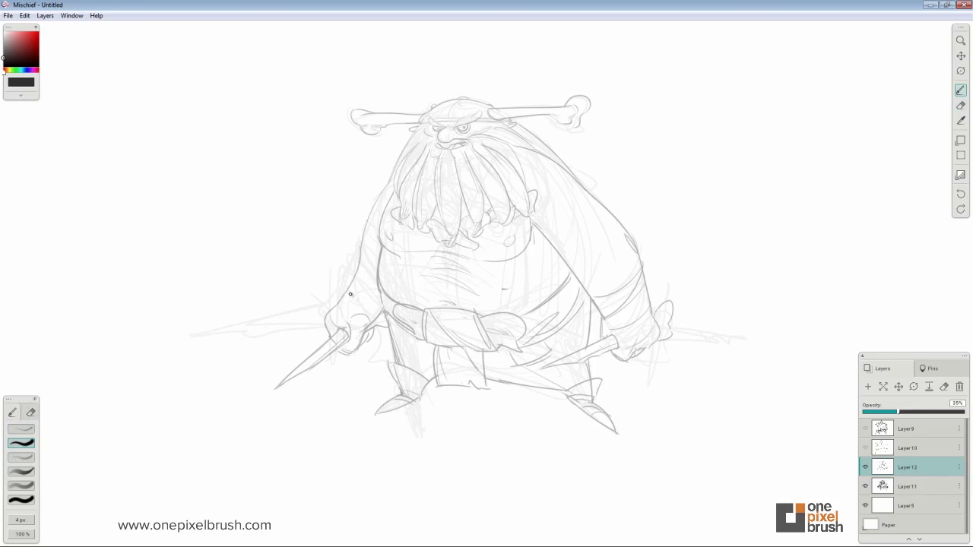
mouse_move(353, 286)
mouse_down()
mouse_move(387, 313)
mouse_move(389, 295)
mouse_move(357, 269)
mouse_move(333, 311)
mouse_up()
- Draw a curved, pointed cap on top of the head above the bone and erase the overlapping skull line
drag(431, 110, 400, 114)
drag(450, 54, 466, 67)
key(ctrl+z)
mouse_move(439, 104)
mouse_down()
mouse_move(460, 78)
mouse_move(480, 101)
mouse_up()
key(ctrl+z)
key(ctrl+z)
click(31, 413)
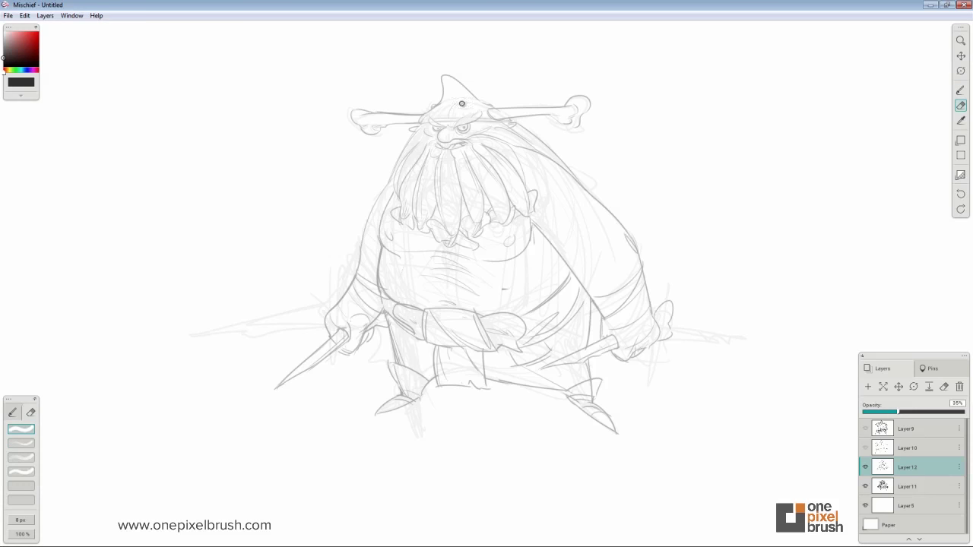
- Try a small round emblem on the front of the pointed cap
key(b)
drag(449, 81, 452, 104)
key(ctrl+z)
key([)
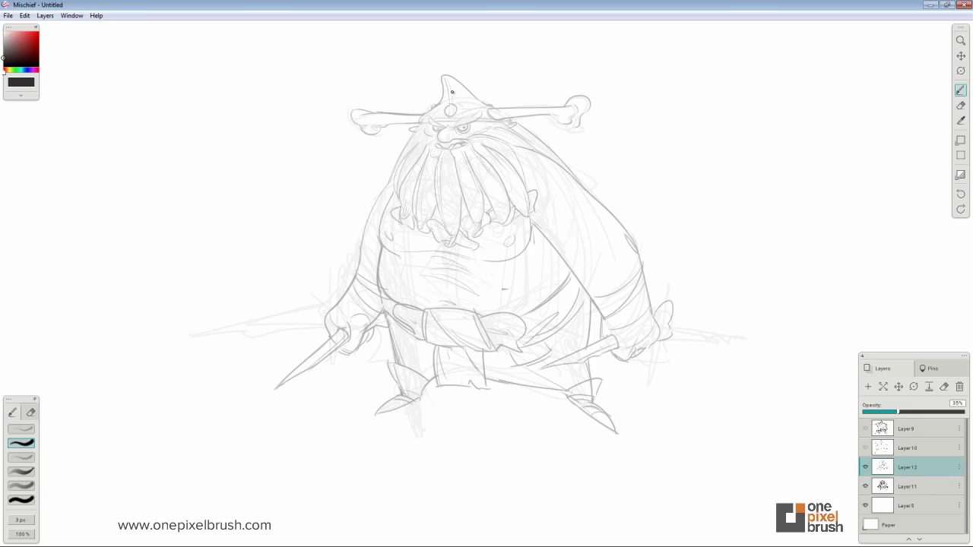
key(ctrl+z)
- Erase the lower edge of the belt knot, then redraw its loose end and the hip sash with a 2 px brush
click(31, 412)
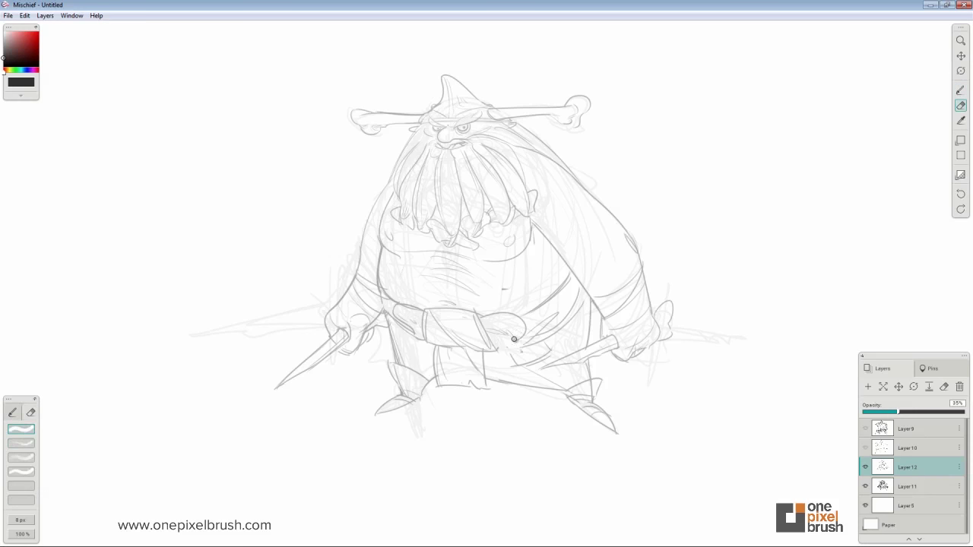
click(12, 412)
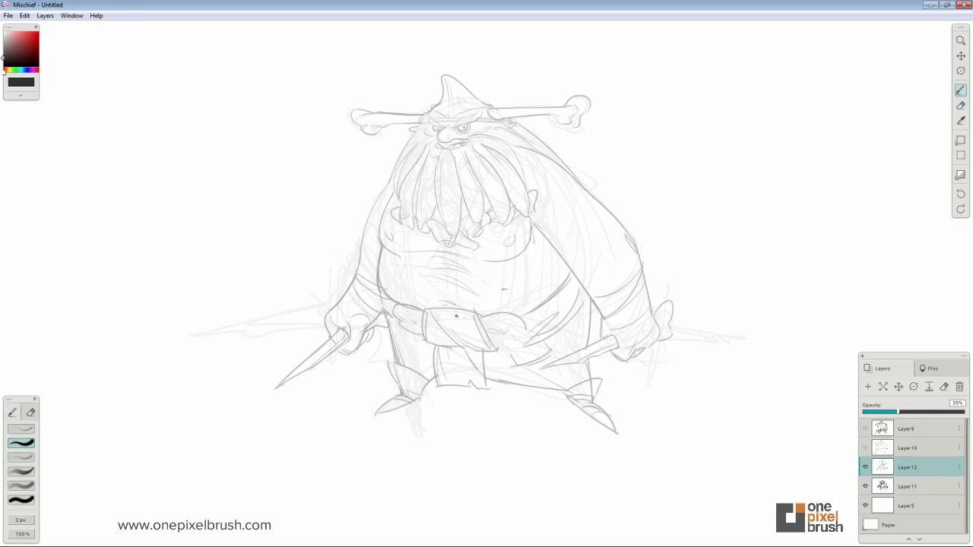
drag(505, 347, 527, 353)
drag(588, 295, 553, 334)
- Reinforce the inner contour of the right arm and the outer contour of the left arm
key(])
drag(534, 224, 575, 267)
key(bracketleft)
key(bracketleft)
key(bracketleft)
drag(383, 191, 363, 267)
key(space)
drag(237, 374, 320, 358)
drag(457, 397, 498, 385)
key(ctrl+z)
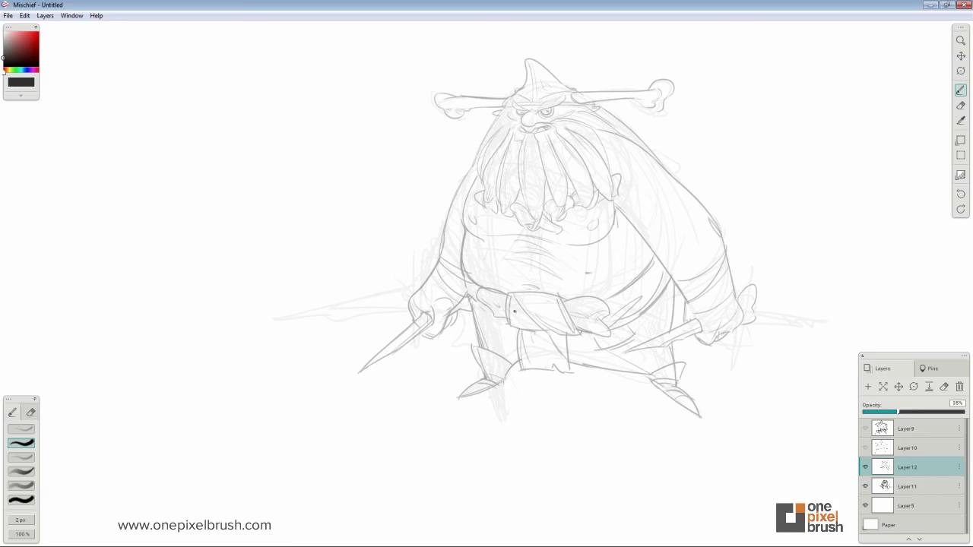
key(space)
drag(445, 355, 430, 378)
key(space)
drag(431, 417, 296, 432)
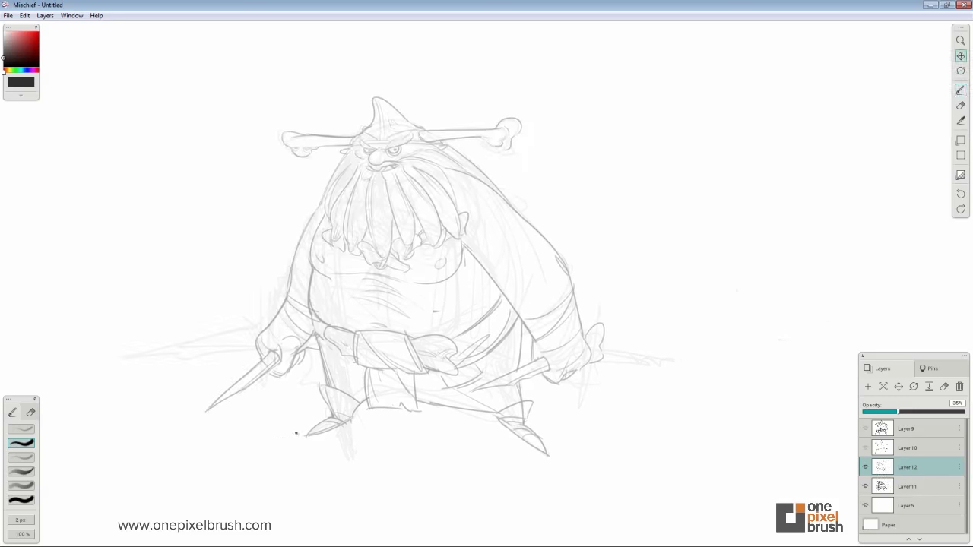
- Erase the old chest contour and nipple under the beard, beside the arm holding the bone-handled blade
click(31, 412)
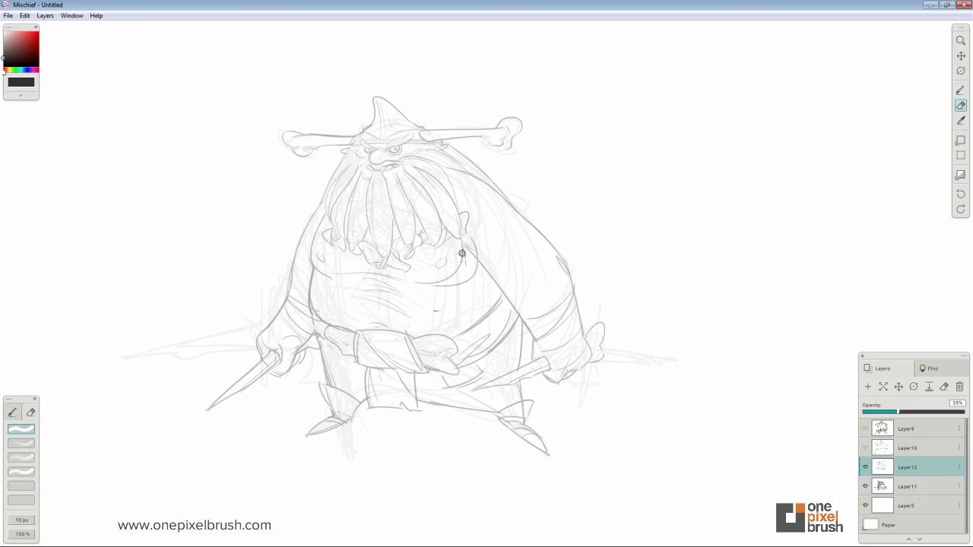
key(bracketright)
mouse_move(465, 247)
mouse_down()
mouse_move(494, 257)
mouse_move(474, 247)
mouse_move(447, 272)
mouse_move(444, 259)
mouse_move(476, 282)
mouse_move(436, 268)
mouse_up()
- Try a fuller chest contour bulging toward the arm, with a new nipple, using a 4 px brush
click(14, 414)
mouse_move(470, 234)
mouse_down()
mouse_move(433, 282)
mouse_move(416, 283)
mouse_up()
key(ctrl+z)
key(ctrl+z)
key(ctrl+z)
key(ctrl+z)
drag(468, 236, 414, 284)
key(ctrl+z)
mouse_move(467, 237)
mouse_down()
mouse_move(423, 282)
mouse_move(479, 268)
mouse_up()
key(ctrl+z)
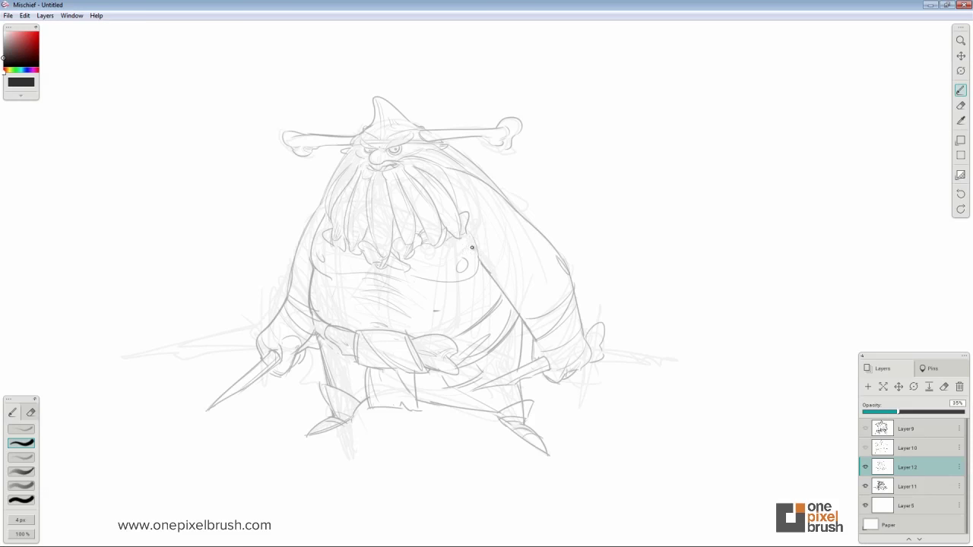
- Erase that side of the chest with a larger eraser, then redraw its rounded contour, the adjoining arm line and an oval nipple
key(e)
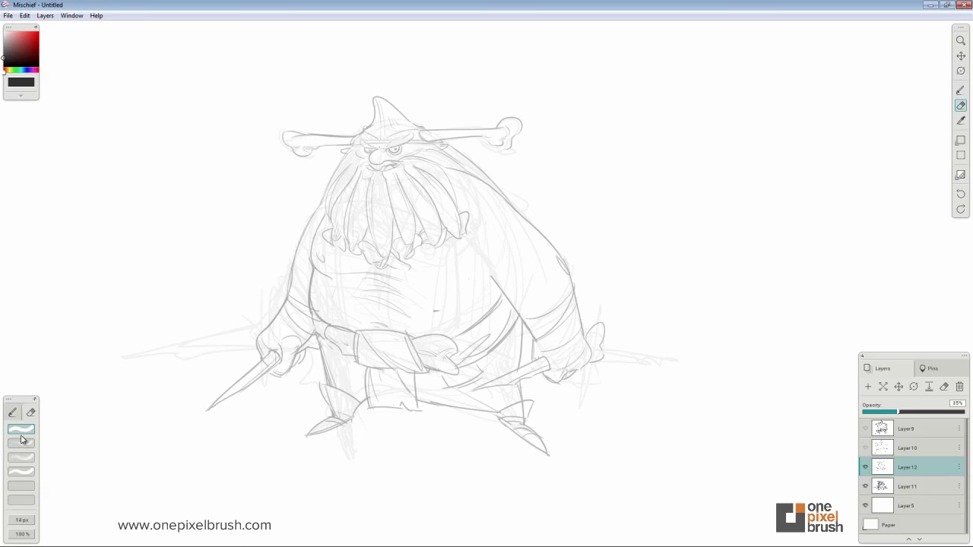
key(ctrl+z)
key(bracketright)
drag(494, 265, 395, 284)
click(13, 412)
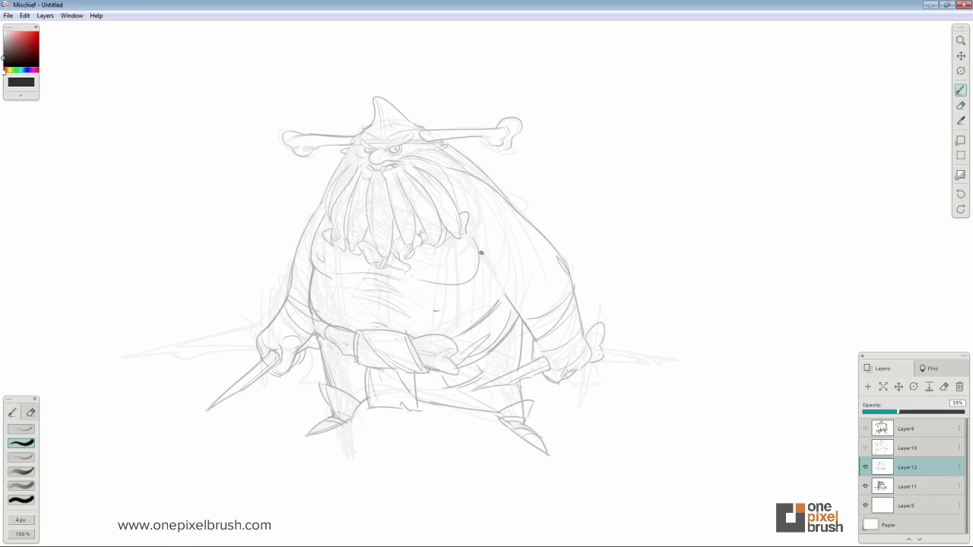
drag(468, 270, 468, 263)
key(ctrl+z)
key(e)
key(b)
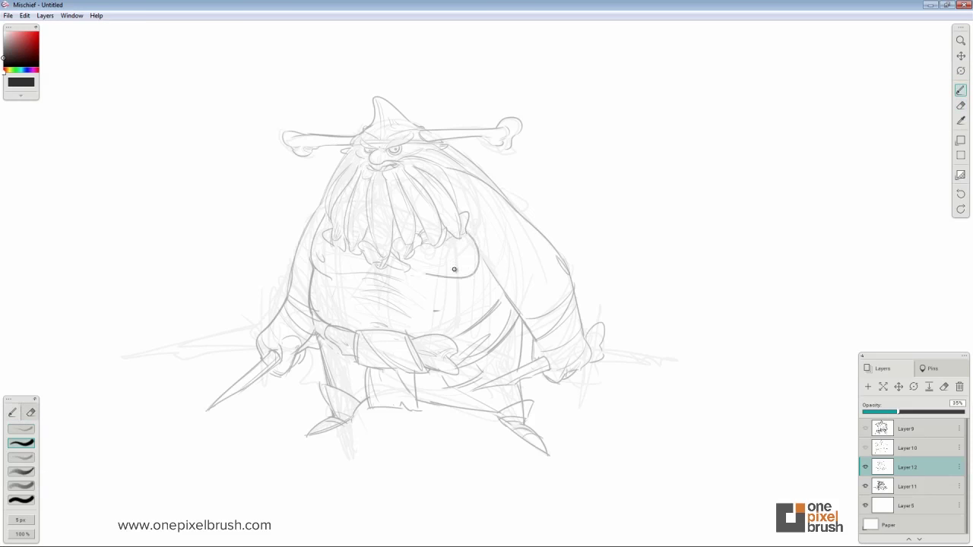
drag(464, 259, 466, 254)
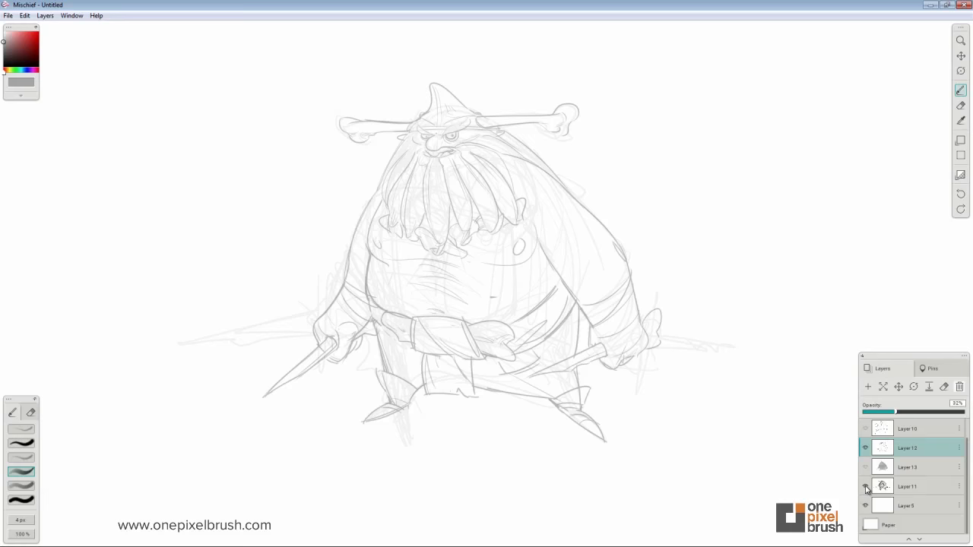
- Hide the Layer 11 sketch and set the line drawing on Layer 12 to 100% opacity
click(865, 487)
click(865, 450)
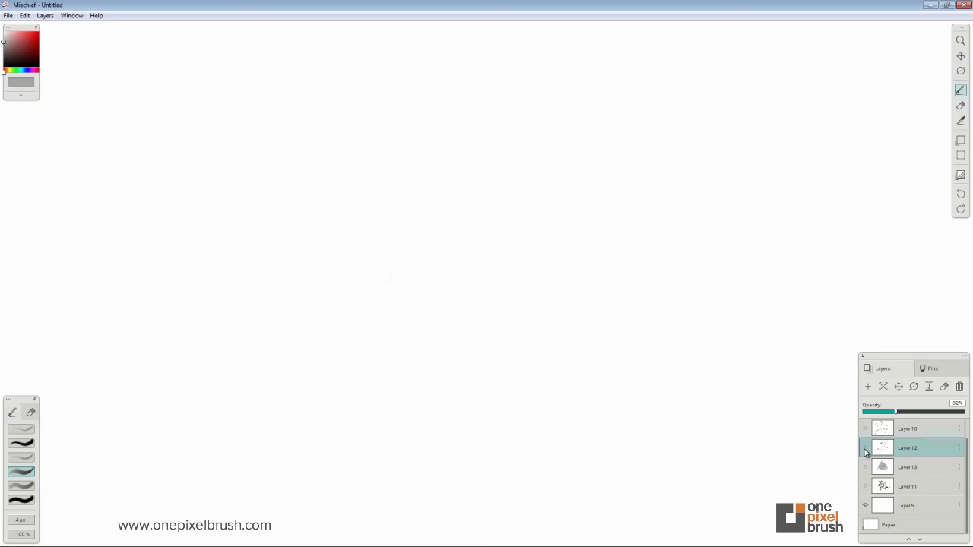
click(864, 449)
drag(897, 411, 963, 411)
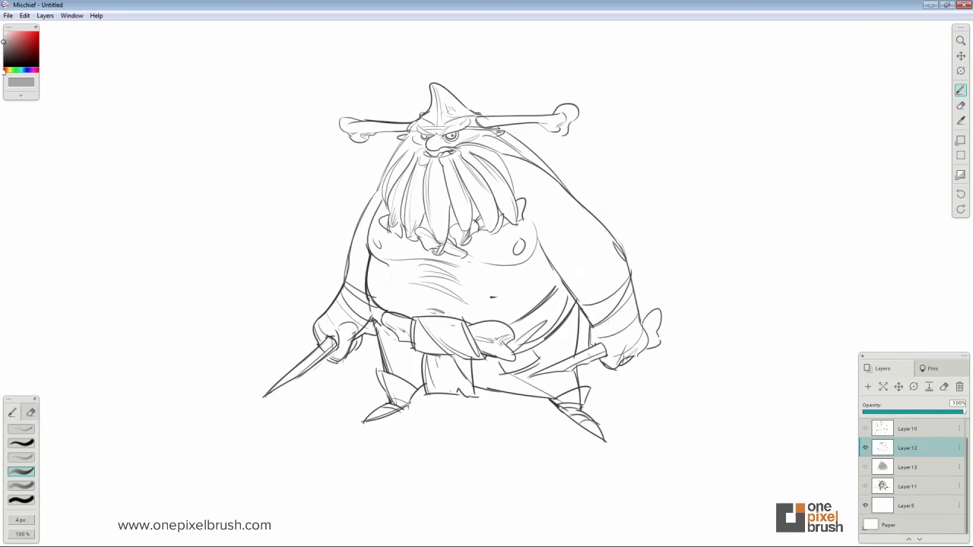
- Set up an image export of the visible canvas with a width of 6000 pixels and the PSD file type
click(11, 16)
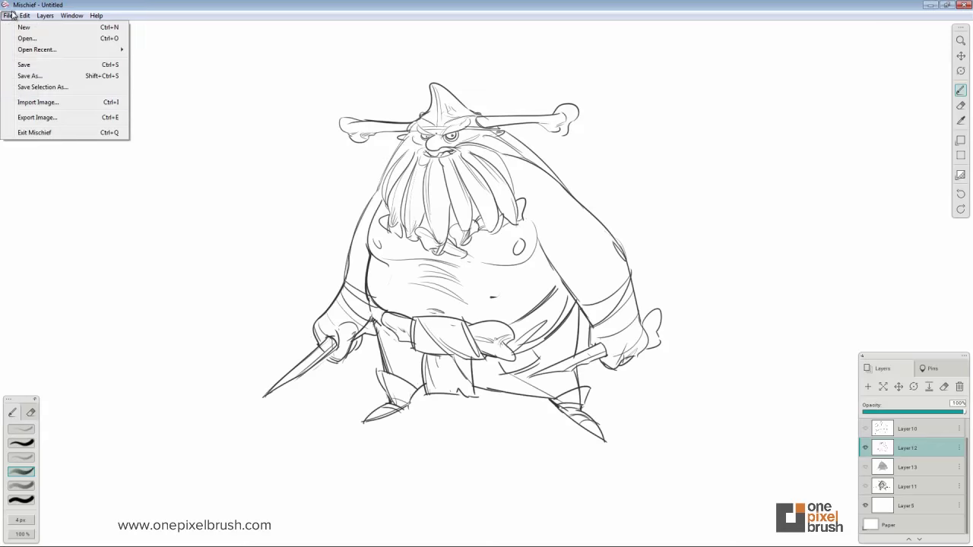
click(36, 117)
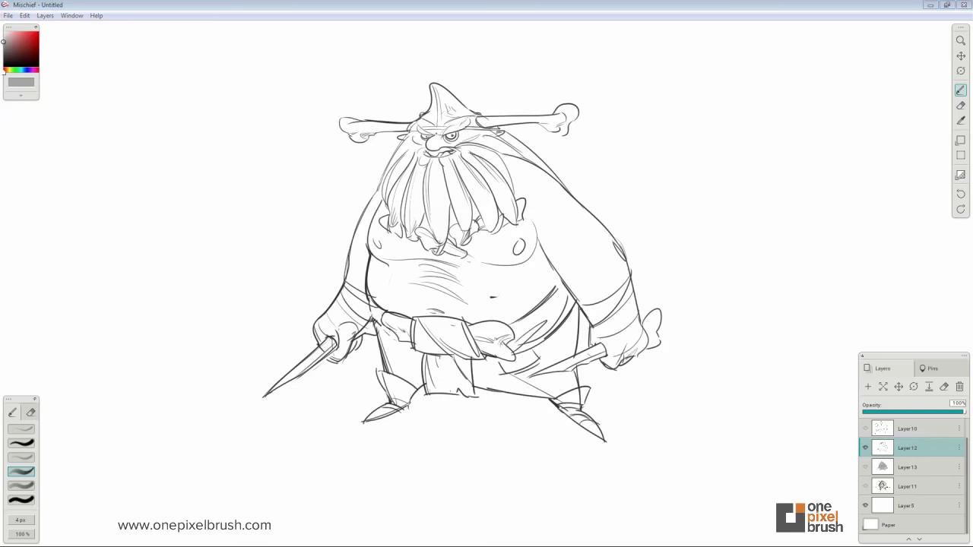
drag(695, 207, 305, 200)
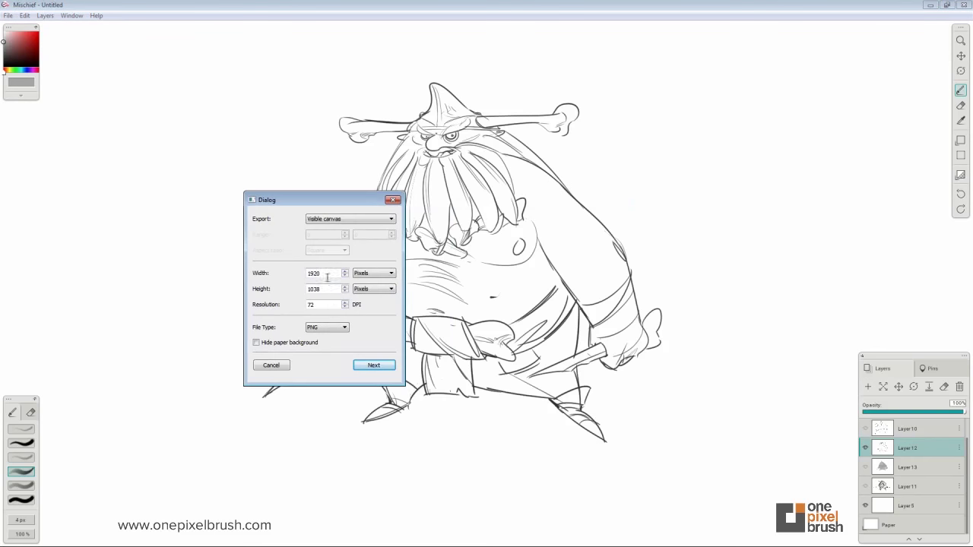
drag(330, 274, 181, 267)
text(6000)
click(320, 333)
click(318, 342)
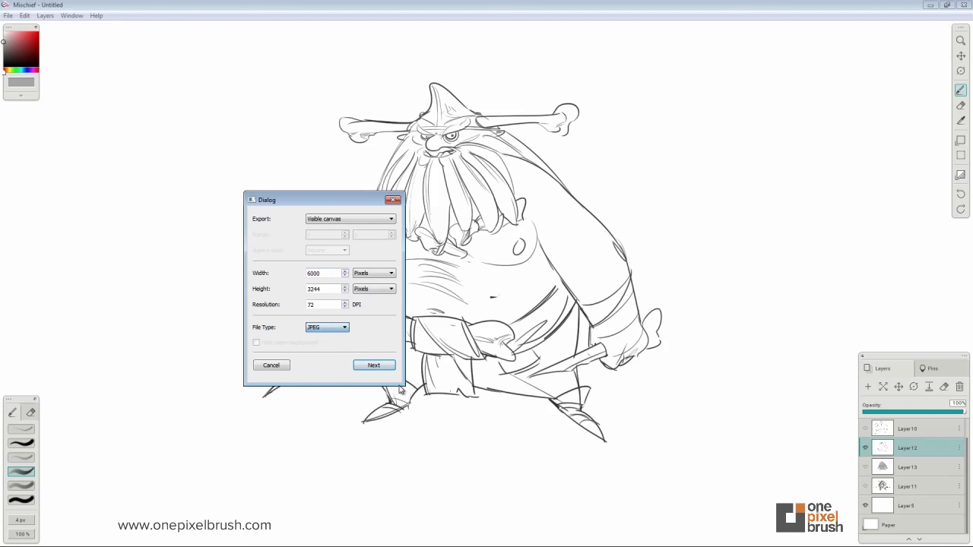
click(330, 328)
click(320, 350)
click(323, 329)
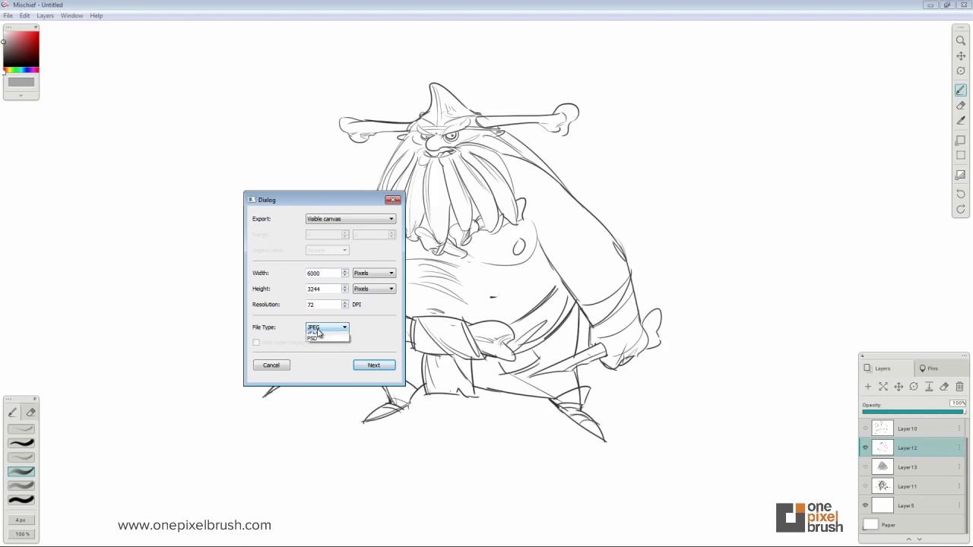
click(324, 349)
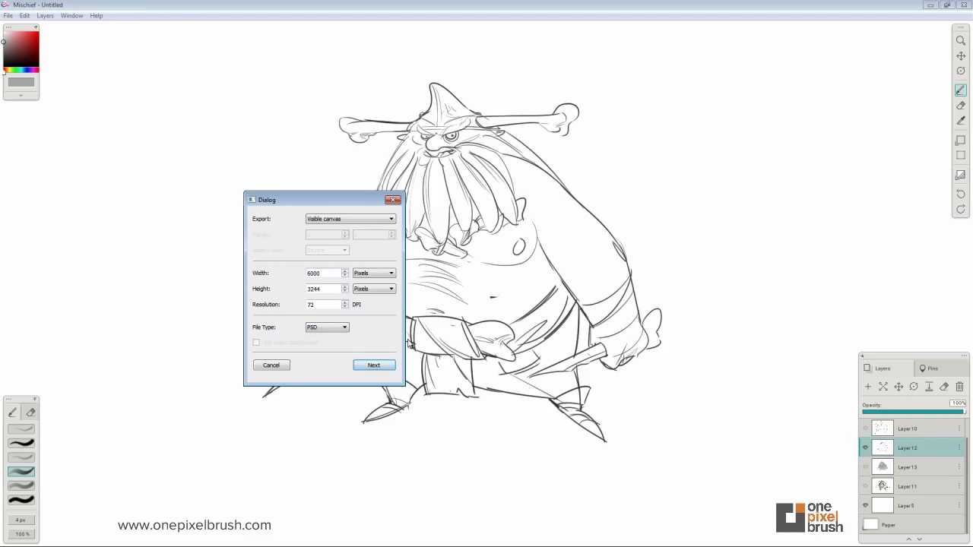
click(373, 365)
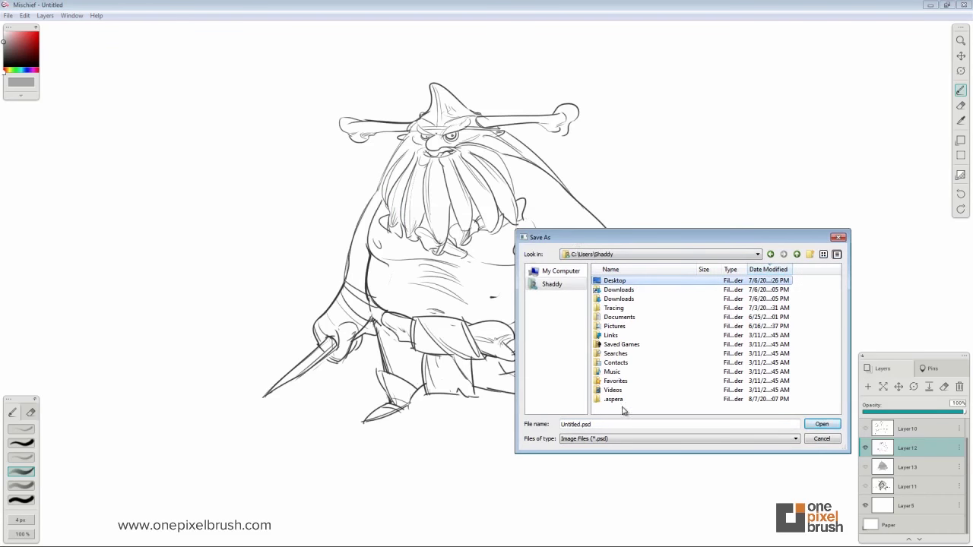
- Name the export BONE-HEAD.psd and save it
drag(582, 426, 543, 430)
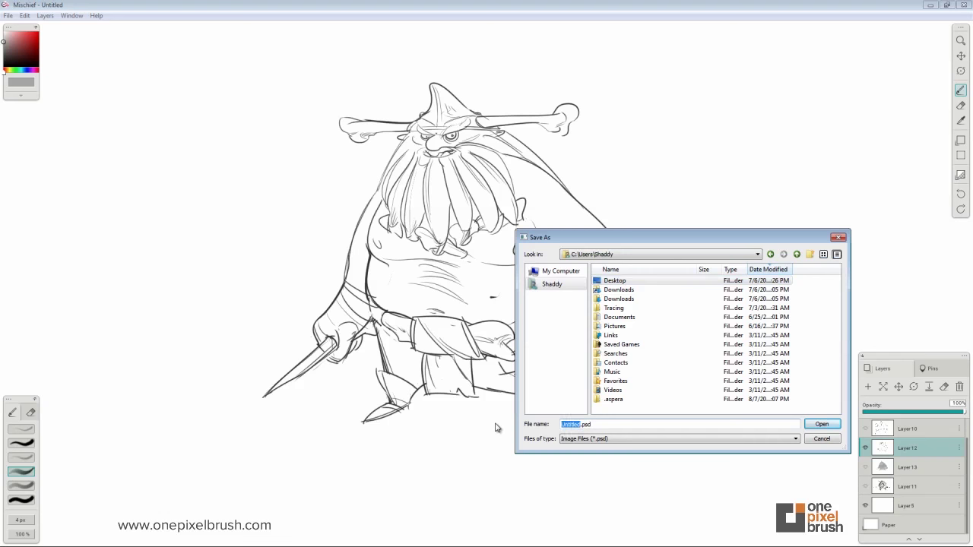
text(some viking)
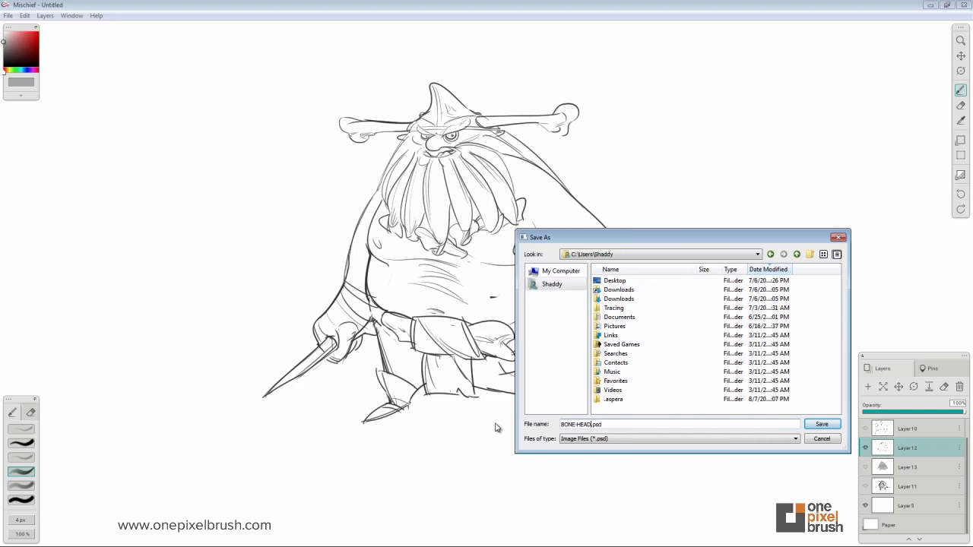
key(Return)
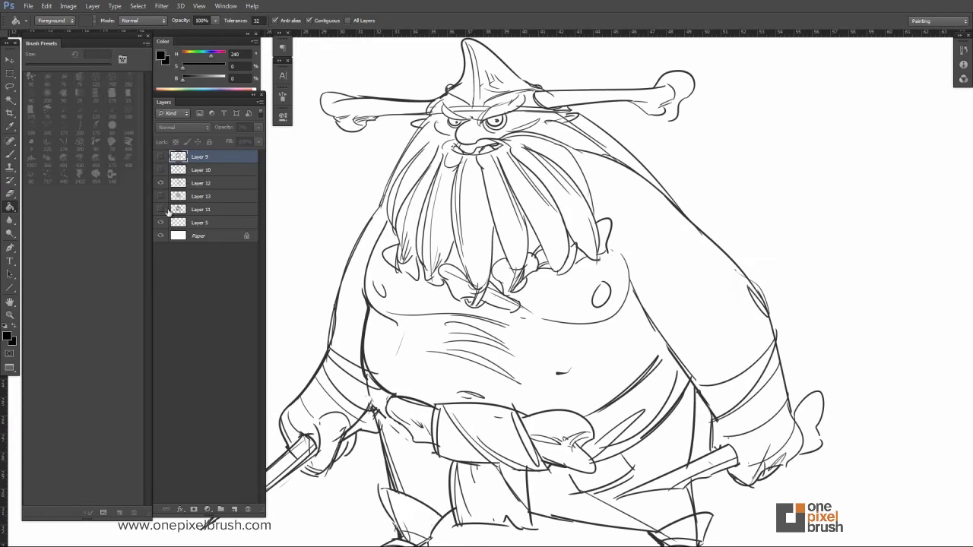
- In Photoshop, check Layer 13 of BONE-HEAD.psd, leave it hidden and show the Layer 11 sketch
click(160, 196)
click(160, 196)
click(160, 223)
click(160, 210)
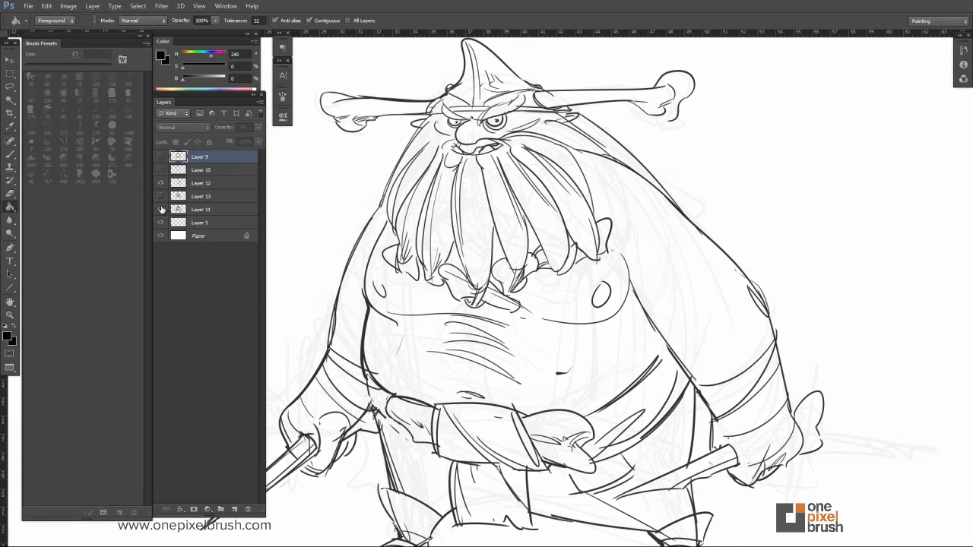
- Examine the exported line work from the whole canvas down to close-ups of the beard tips, belly and belt
key(ctrl+plus)
key(ctrl+plus)
key(ctrl+plus)
key(ctrl+minus)
key(ctrl+minus)
key(ctrl+minus)
key(ctrl+minus)
key(ctrl+minus)
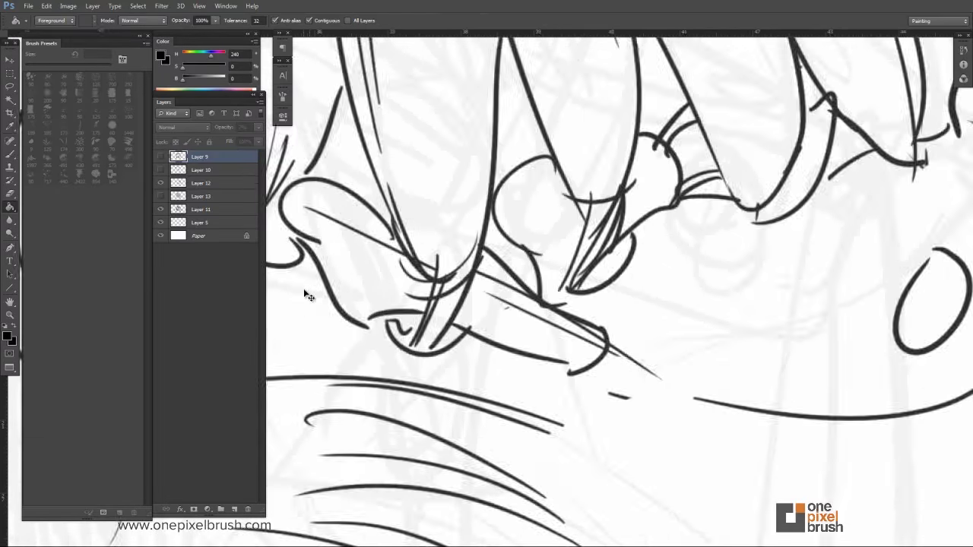
scroll(312, 297, down, 4)
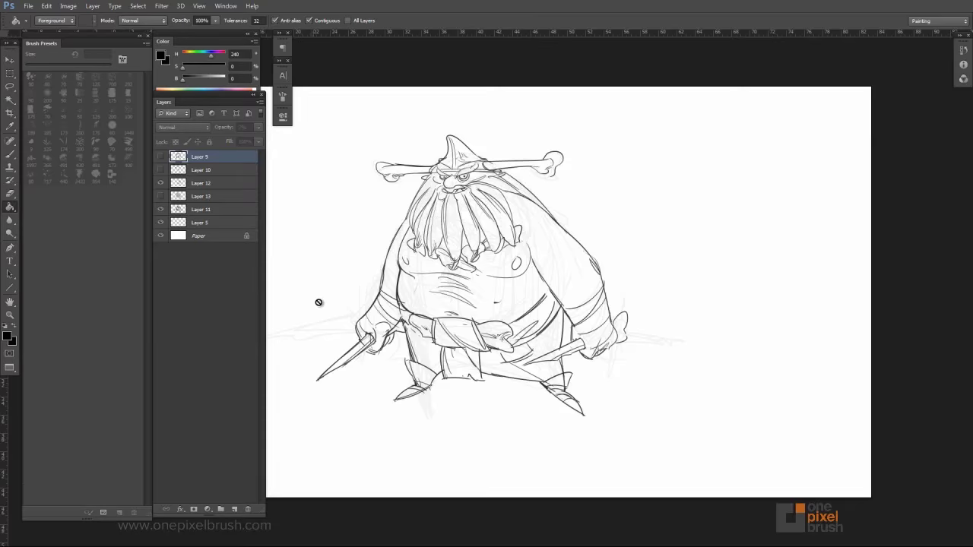
drag(510, 459, 385, 430)
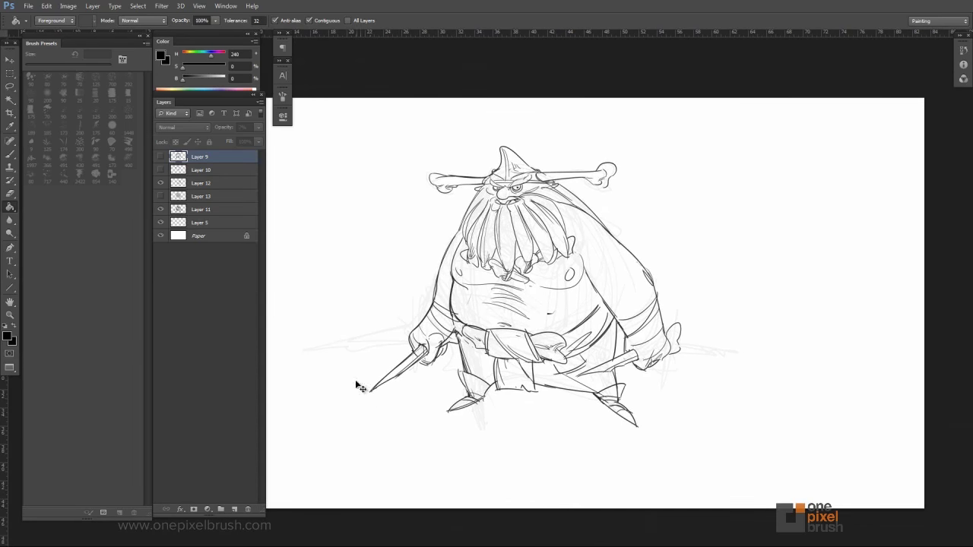
key(ctrl+plus)
key(ctrl+plus)
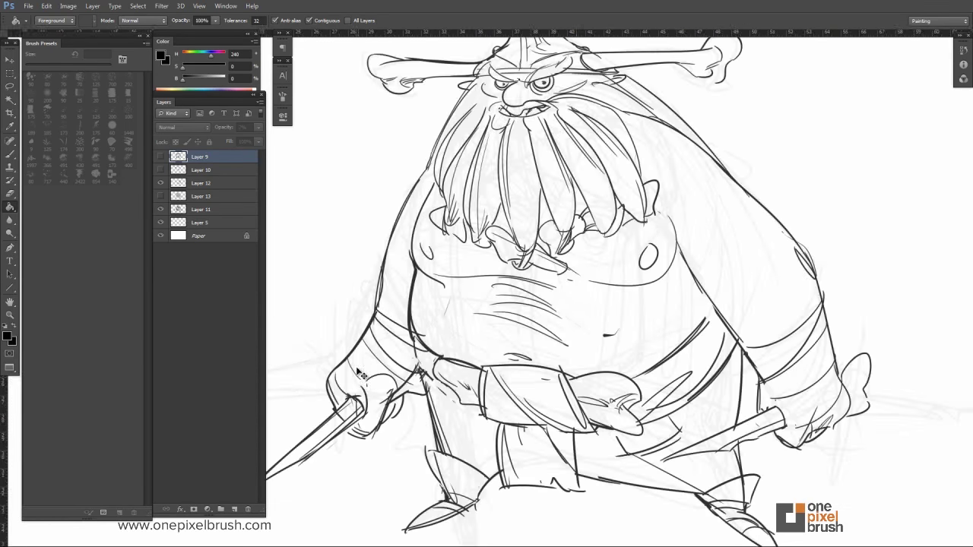
key(ctrl+minus)
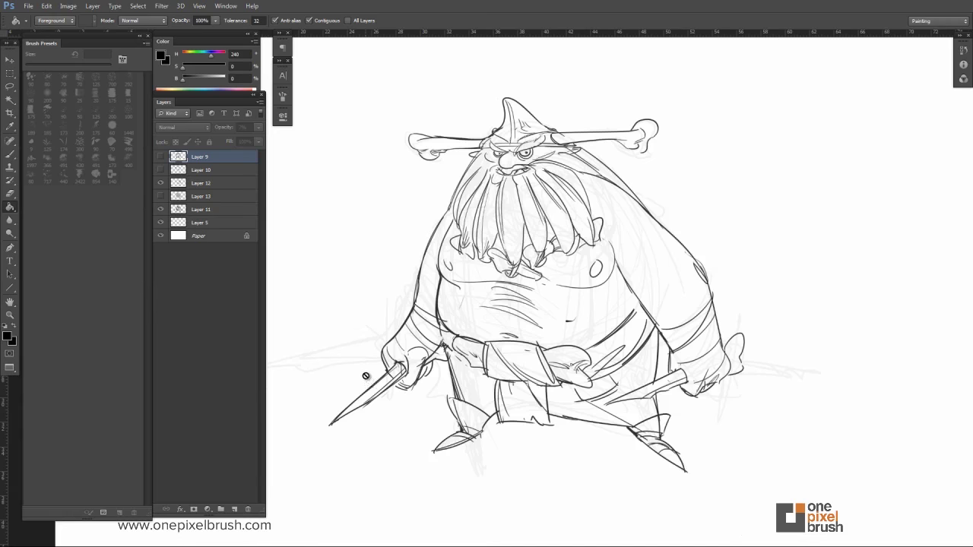
key(ctrl+plus)
key(ctrl+plus)
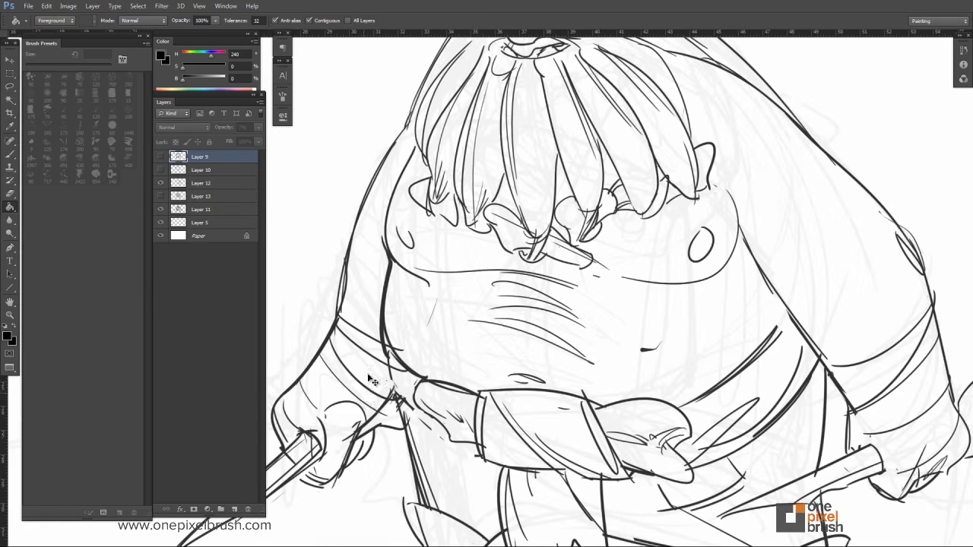
key(ctrl+plus)
drag(373, 277, 422, 502)
key(ctrl+plus)
key(ctrl+minus)
key(ctrl+minus)
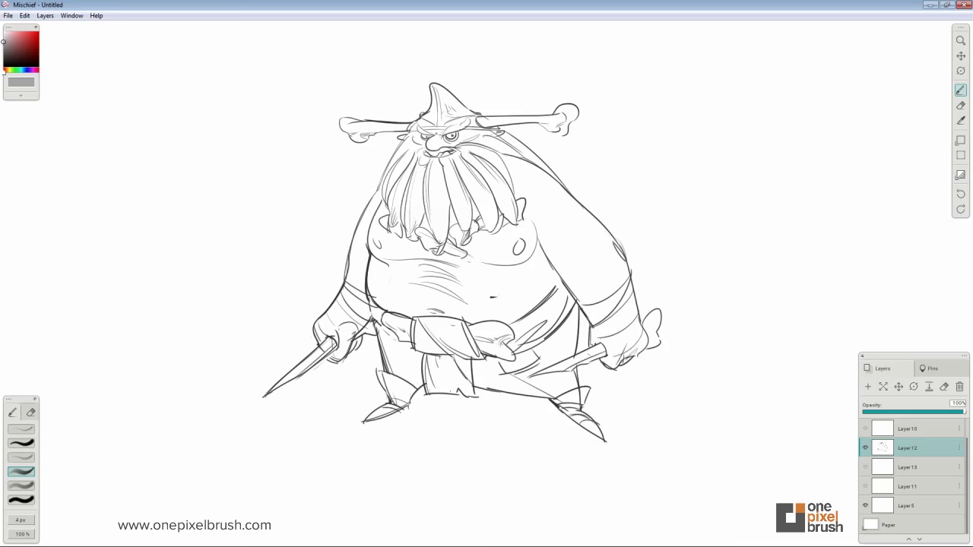
key(space)
mouse_move(266, 225)
mouse_down()
mouse_move(504, 443)
mouse_move(187, 98)
mouse_move(232, 186)
mouse_move(278, 197)
mouse_up()
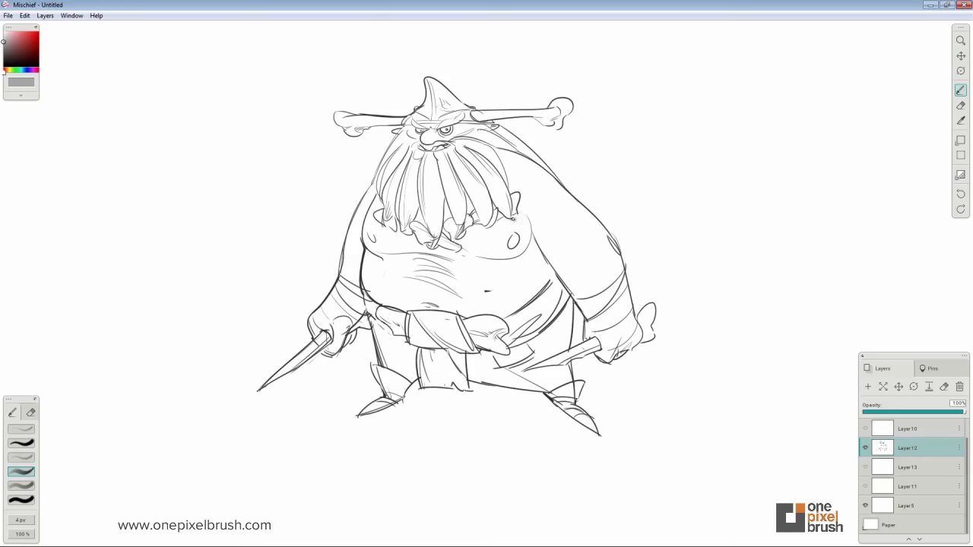
key(space)
mouse_move(358, 385)
mouse_down()
mouse_move(384, 388)
mouse_move(435, 428)
mouse_up()
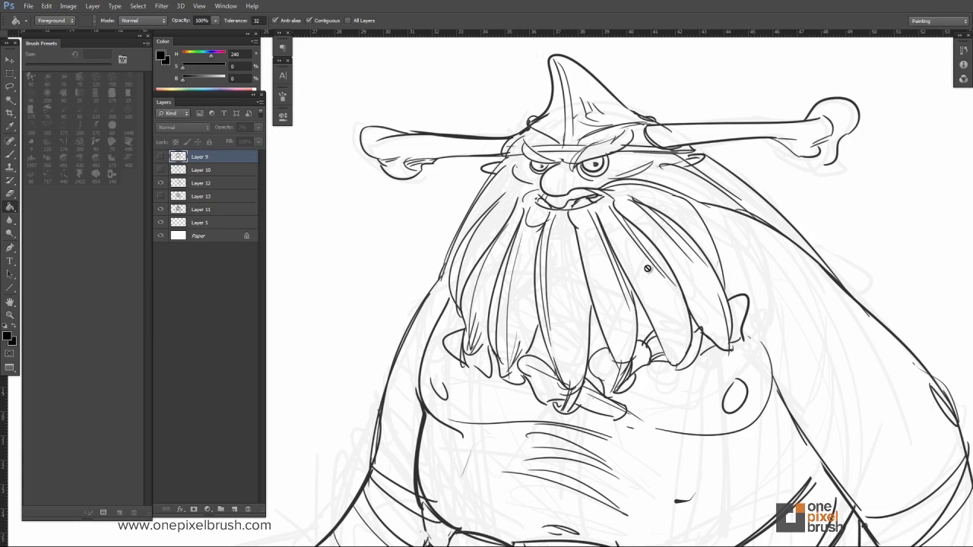
- Switch from BONE-HEAD.psd to the open JPG reference image in Photoshop and fit it in view
click(226, 6)
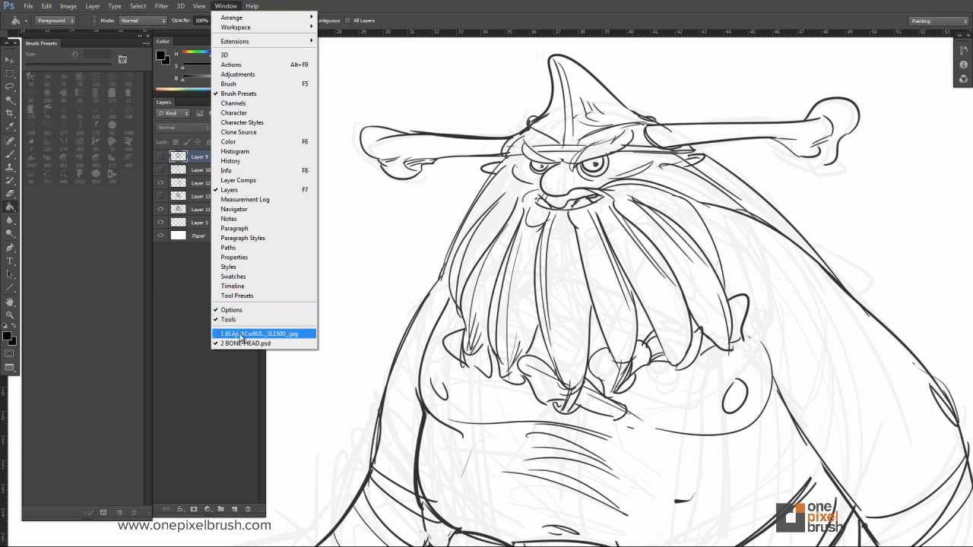
click(236, 339)
key(ctrl+minus)
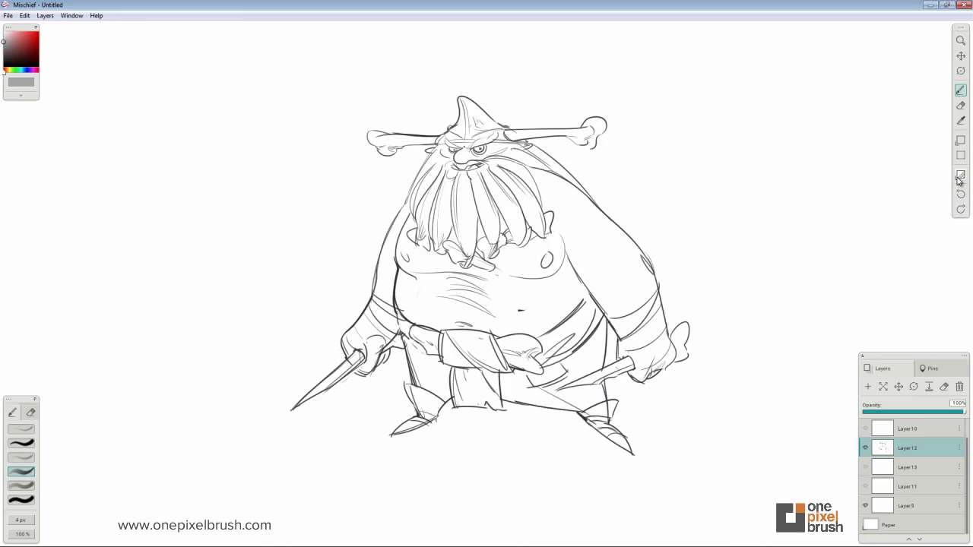
- In Mischief, make the canvas see-through at about 25% and move the drawing aside so the reference's boy is uncovered
click(960, 174)
drag(915, 180, 884, 177)
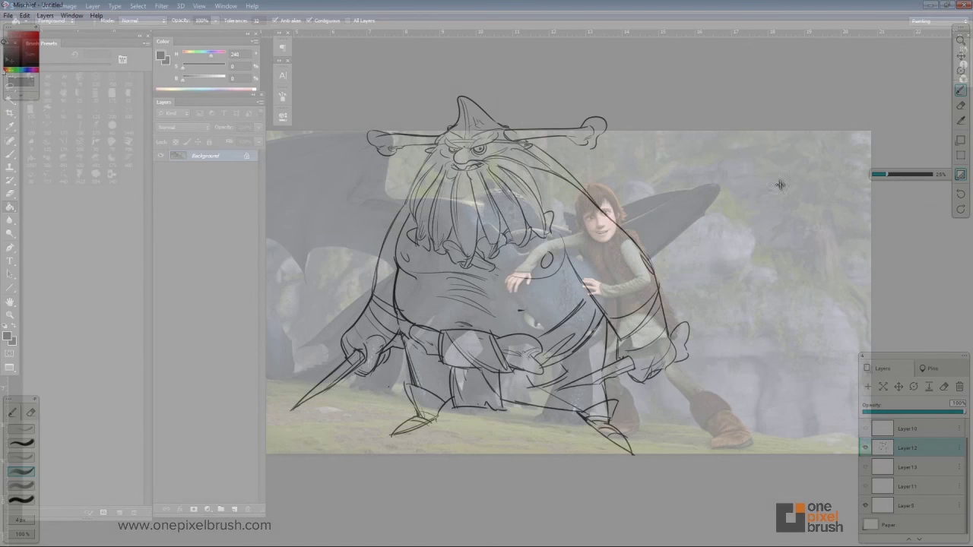
key(space)
mouse_move(510, 399)
mouse_down()
mouse_move(327, 399)
mouse_move(213, 350)
mouse_move(253, 408)
mouse_move(289, 408)
mouse_up()
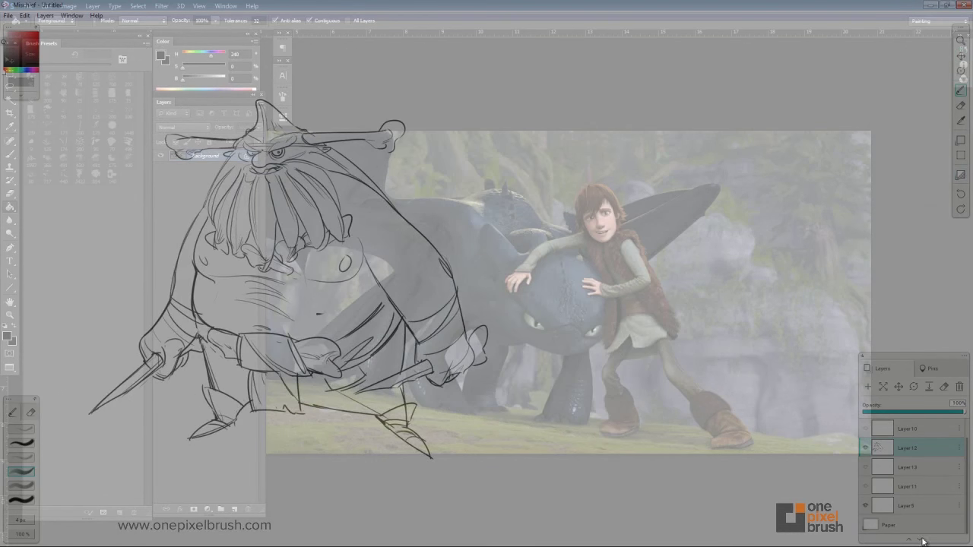
- Add a new layer above Layer 12, try dark strokes along the boy's head and torso, and undo them
click(868, 387)
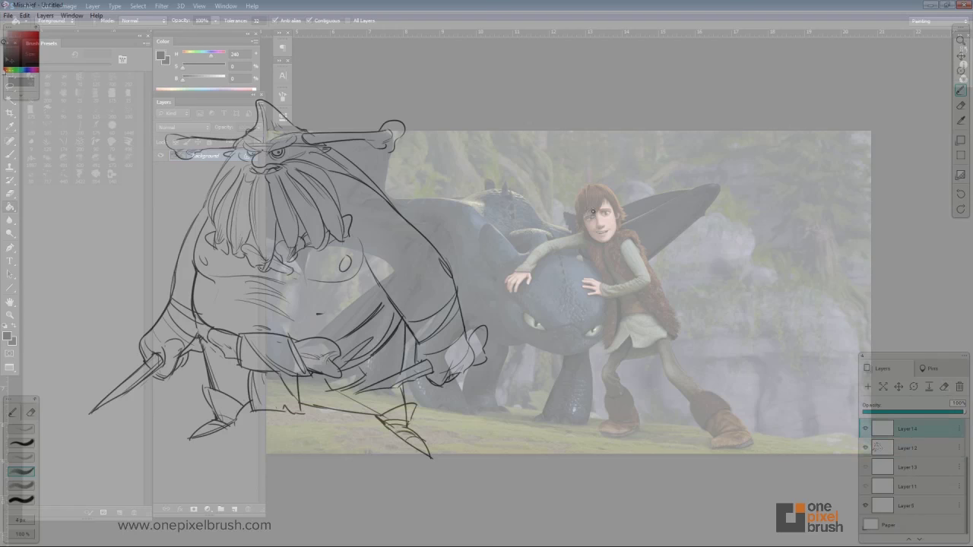
mouse_move(574, 183)
mouse_down()
mouse_move(574, 220)
mouse_move(592, 263)
mouse_up()
mouse_move(573, 178)
mouse_down()
mouse_move(621, 291)
mouse_move(606, 292)
mouse_move(613, 305)
mouse_up()
click(21, 443)
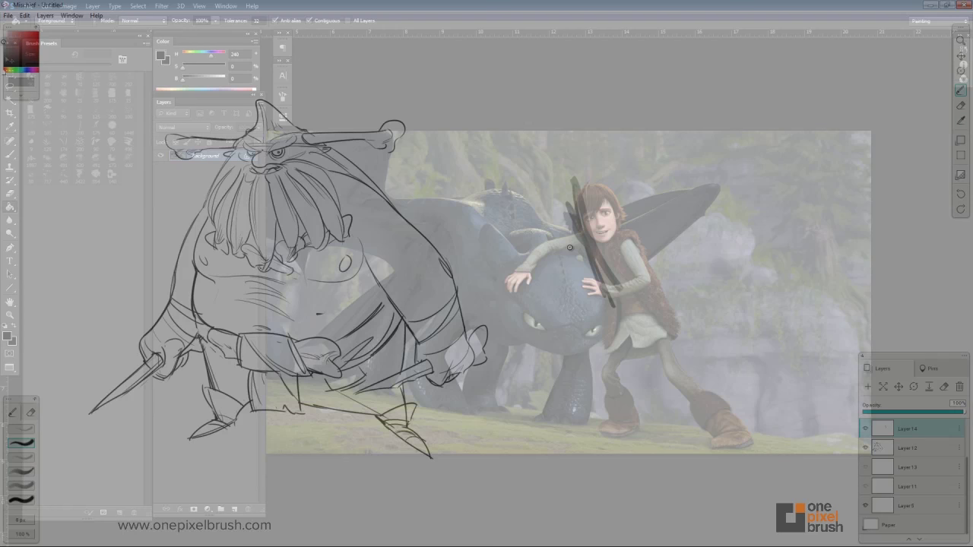
key(ctrl+z)
key(ctrl+z)
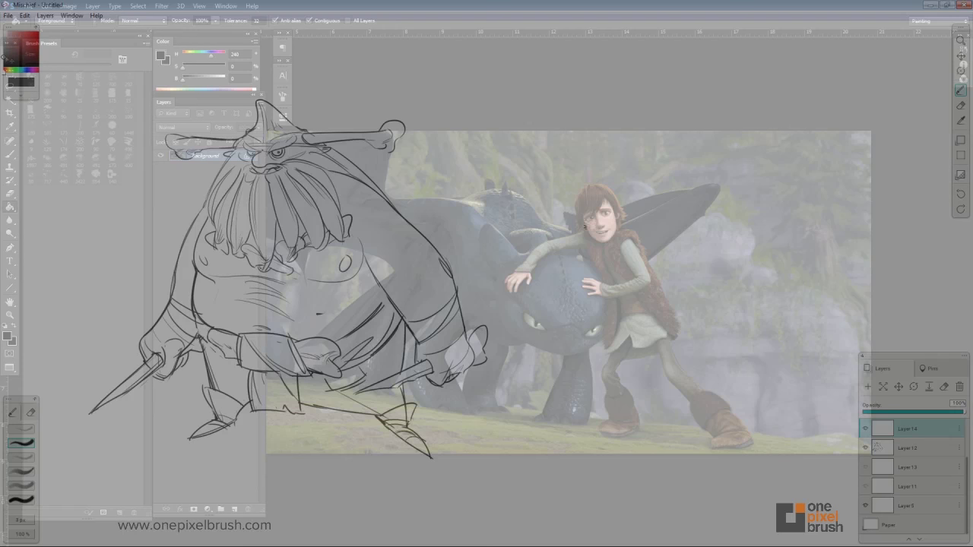
- Trace the boy's face, vest edge, tunic and upper leg over the reference with dark strokes on the new layer
mouse_move(576, 188)
mouse_down()
mouse_move(635, 327)
mouse_move(579, 201)
mouse_move(624, 314)
mouse_move(603, 194)
mouse_move(612, 240)
mouse_up()
key(ctrl+z)
drag(586, 244, 614, 297)
drag(635, 237, 680, 335)
mouse_move(602, 299)
mouse_down()
mouse_move(606, 343)
mouse_move(639, 355)
mouse_move(602, 380)
mouse_up()
drag(625, 343, 620, 388)
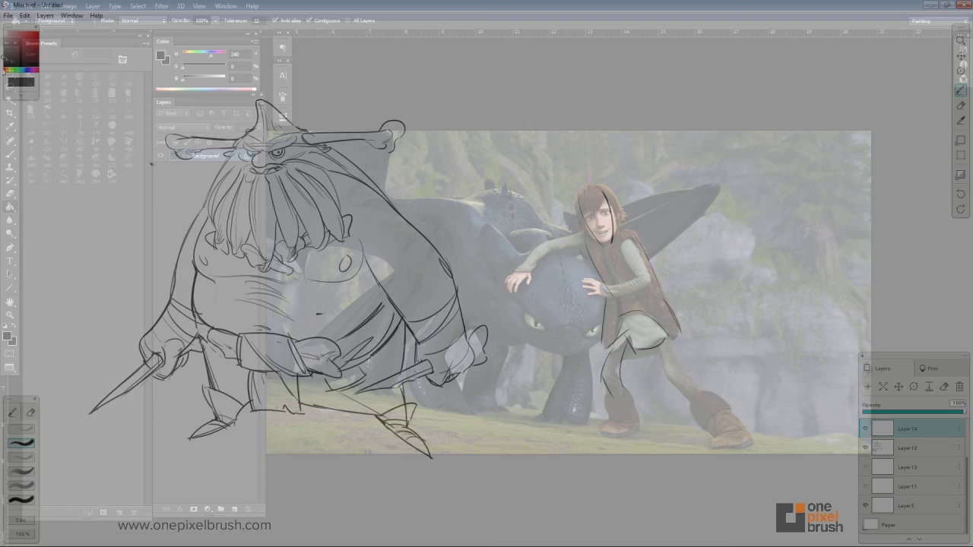
- Shift the drawing aside to uncover the whole reference, try one stroke along the boy's face, and undo it
key(space)
mouse_move(314, 405)
mouse_down()
mouse_move(670, 381)
mouse_move(475, 109)
mouse_move(120, 330)
mouse_move(313, 397)
mouse_up()
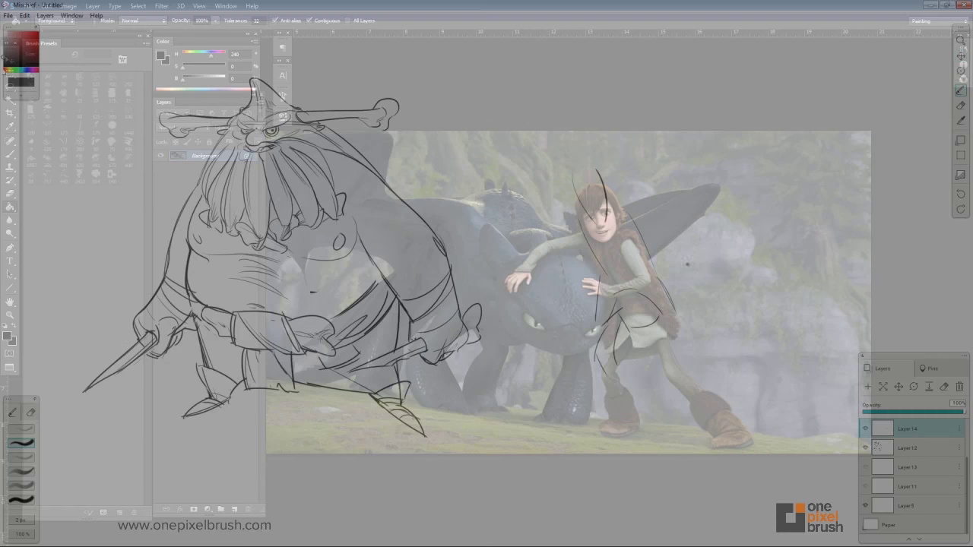
key(space)
drag(721, 415, 174, 259)
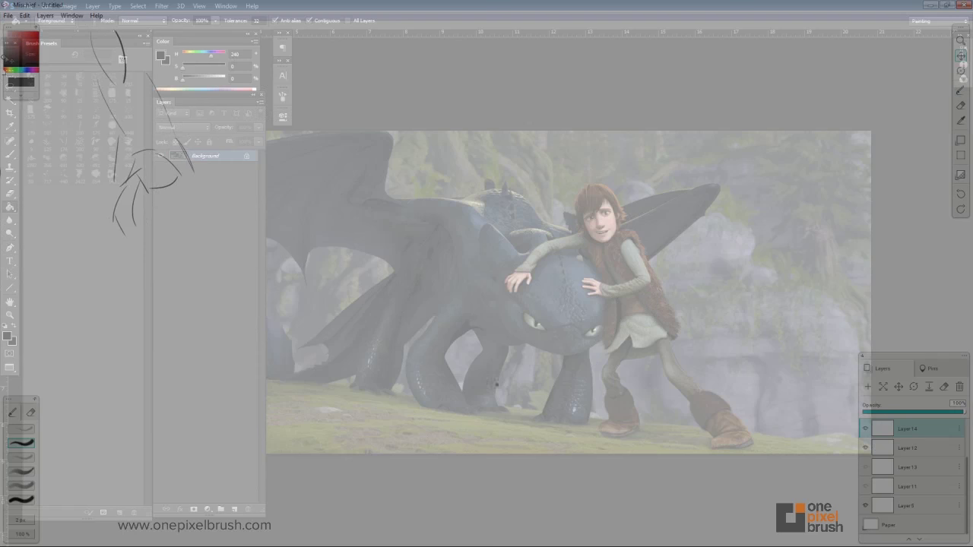
key(b)
drag(579, 199, 608, 260)
key(space)
mouse_move(609, 420)
mouse_down()
mouse_move(130, 293)
mouse_move(647, 423)
mouse_move(685, 456)
mouse_up()
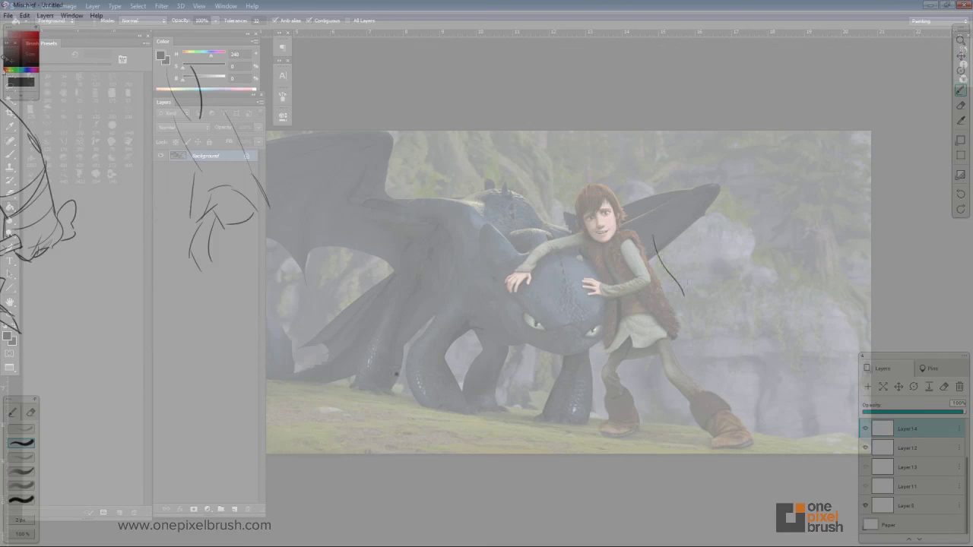
key(ctrl+z)
- Move the canvas so the viking line drawing lies over the dragon and the boy in the reference
key(space)
drag(179, 382, 573, 455)
mouse_move(269, 368)
mouse_down()
mouse_move(473, 426)
mouse_move(441, 423)
mouse_up()
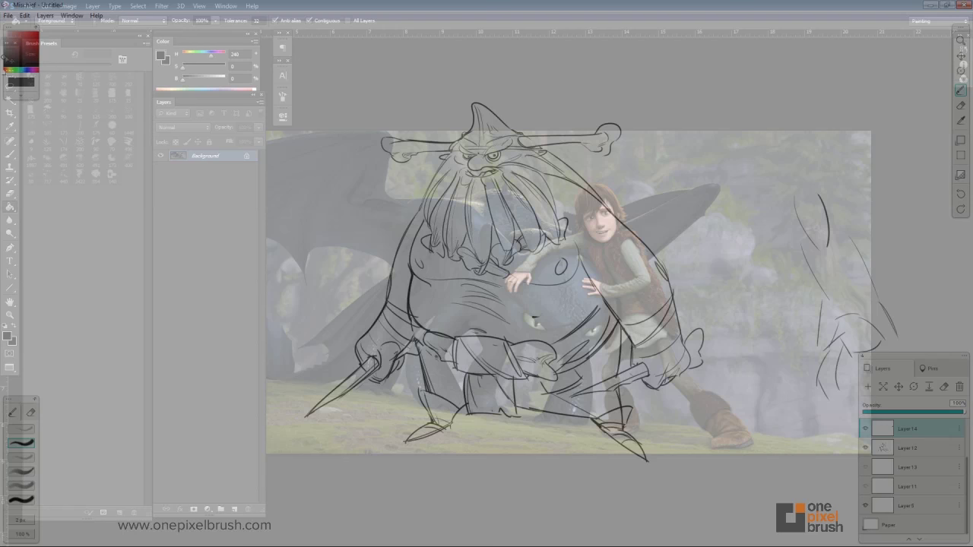
- Try five long, roughly parallel S-shaped strokes beside the viking's dagger arm, and undo them all
drag(266, 148, 334, 351)
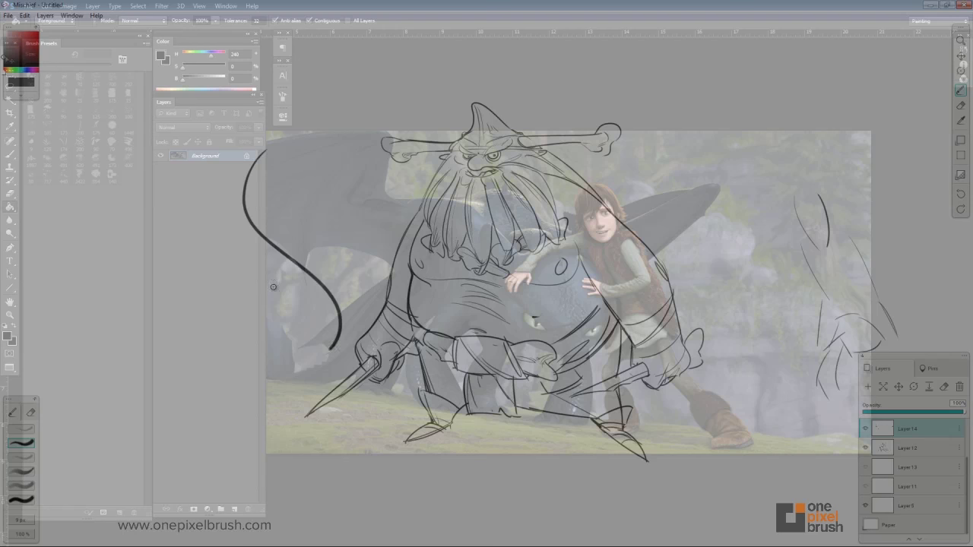
drag(249, 132, 316, 395)
drag(204, 143, 307, 432)
mouse_move(156, 143)
mouse_down()
mouse_move(118, 228)
mouse_move(297, 498)
mouse_up()
drag(108, 176, 287, 504)
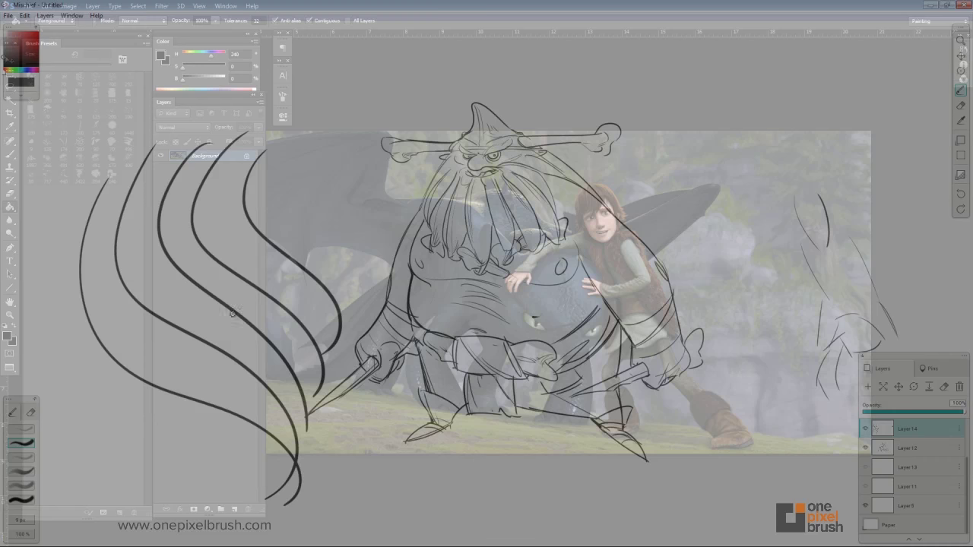
key(ctrl+z)
key(ctrl+z)
key(ctrl+z)
key(ctrl+z)
key(ctrl+z)
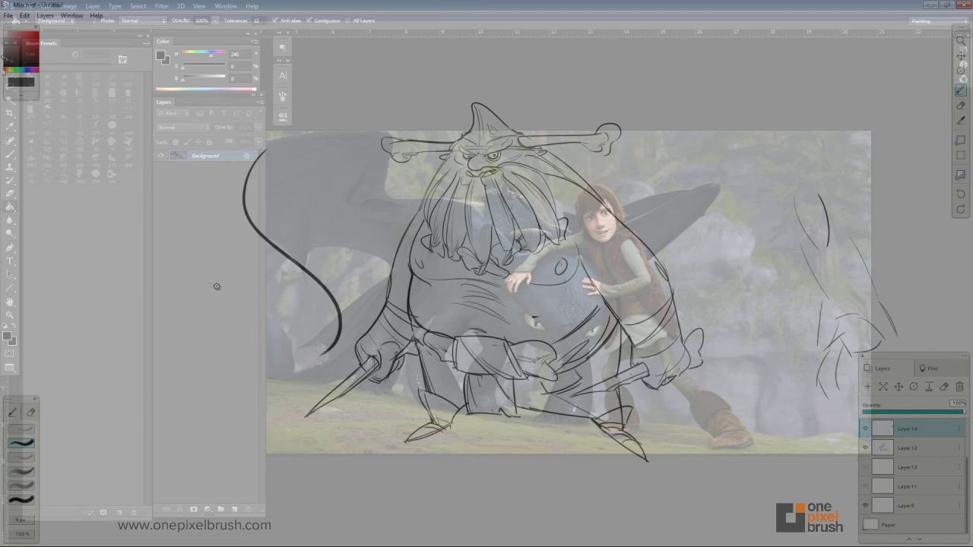
key(space)
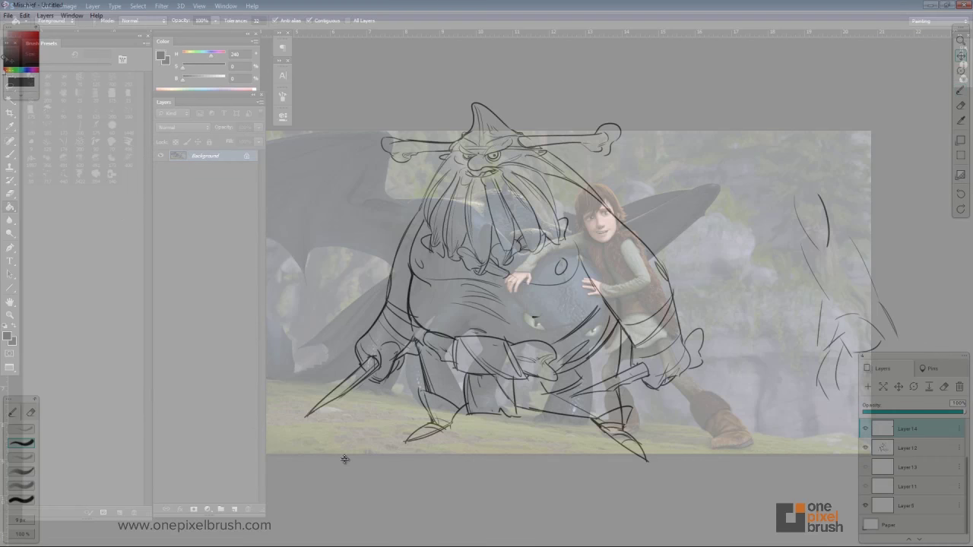
drag(343, 458, 340, 432)
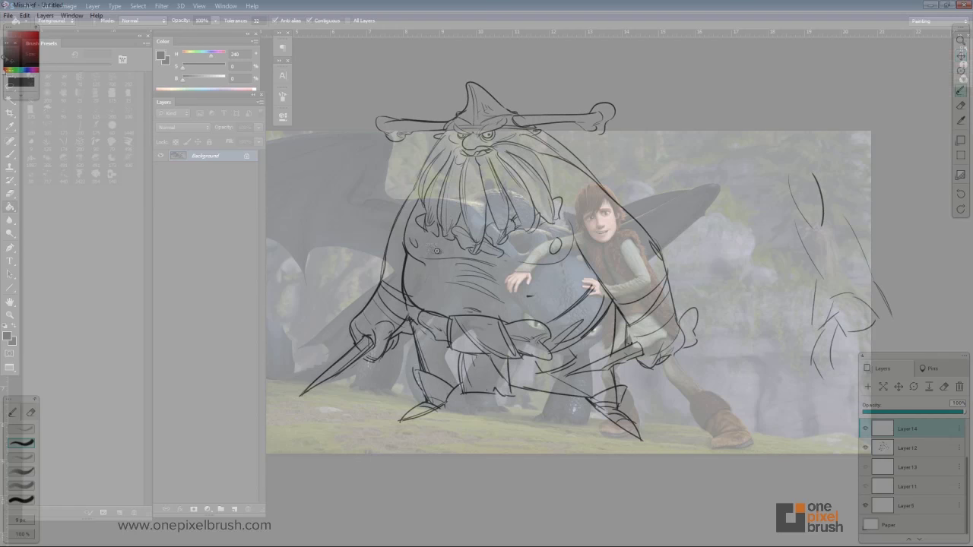
key(space)
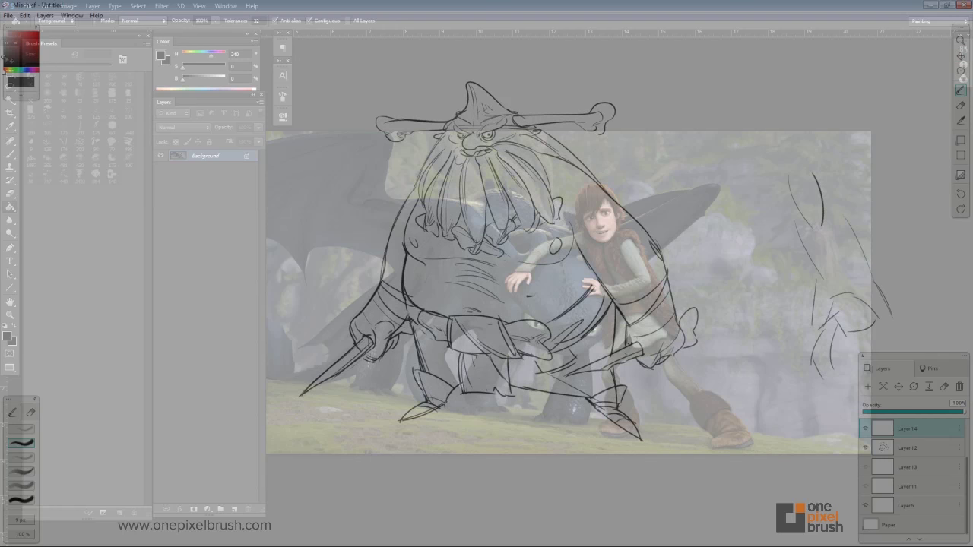